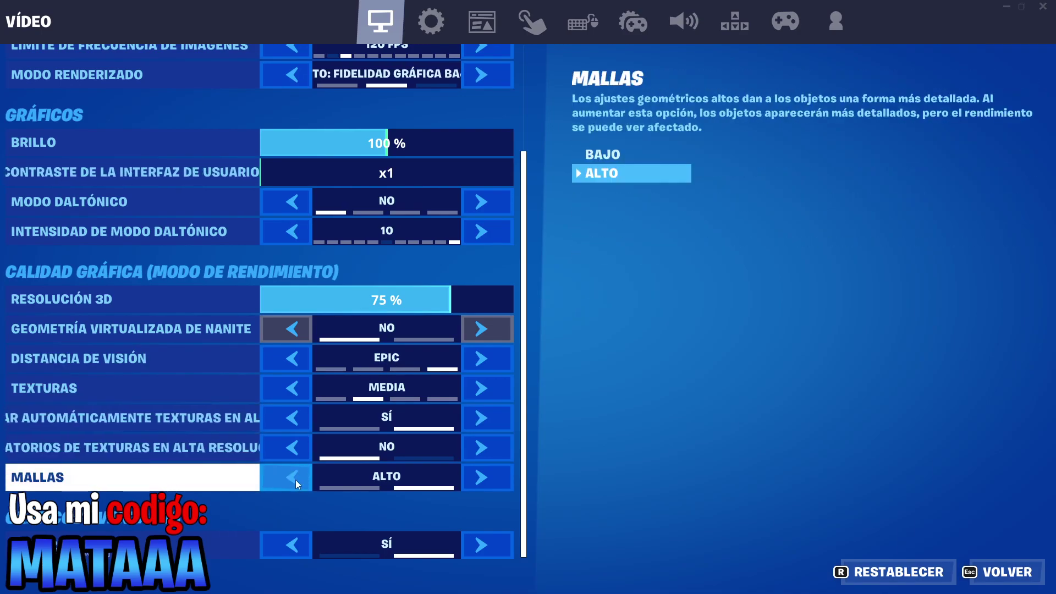
# Switch the Mallas graphics setting to Bajo and back to Alto, and apply the video settings
pyautogui.click(296, 480)
pyautogui.click(487, 483)
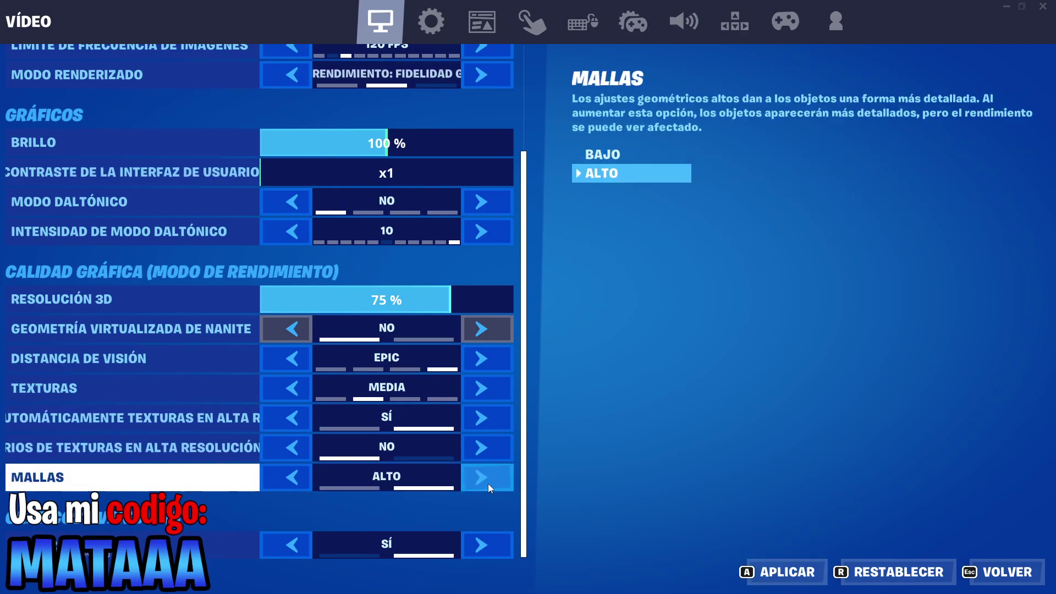
pyautogui.click(786, 571)
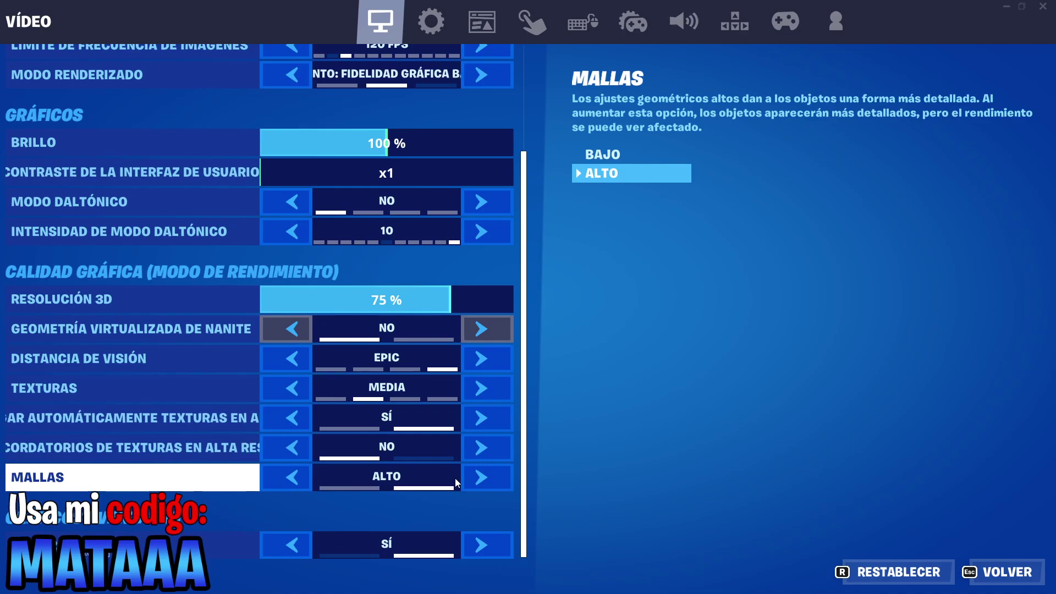
# Turn off standard, large-team, creative-mode and high-quality replay recording in the game settings, and apply the changes
pyautogui.click(432, 19)
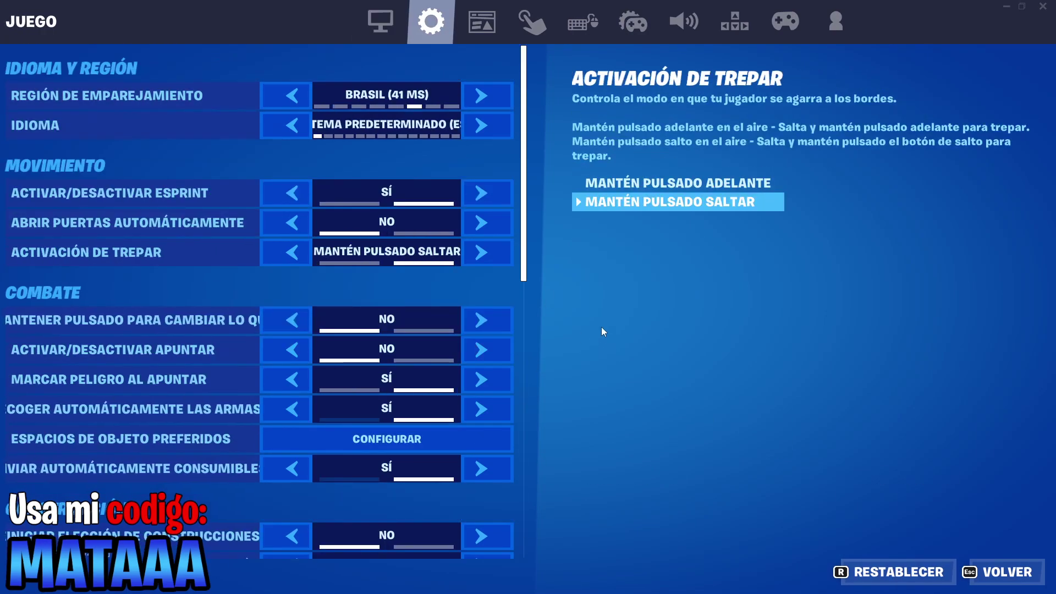
pyautogui.scroll(-6, 528, 253)
pyautogui.scroll(-5, 511, 220)
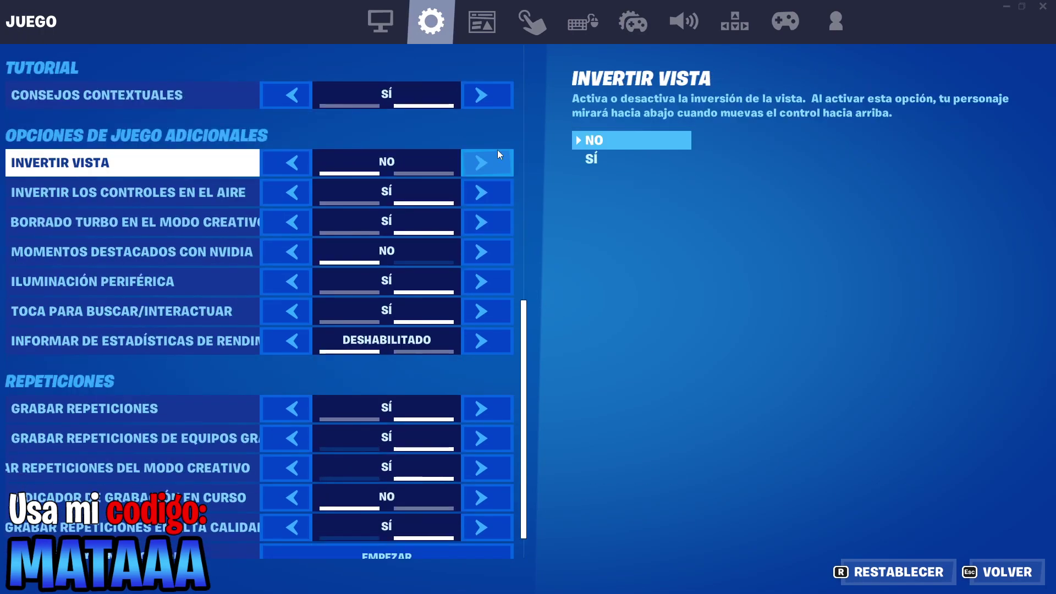
pyautogui.click(506, 370)
pyautogui.click(499, 397)
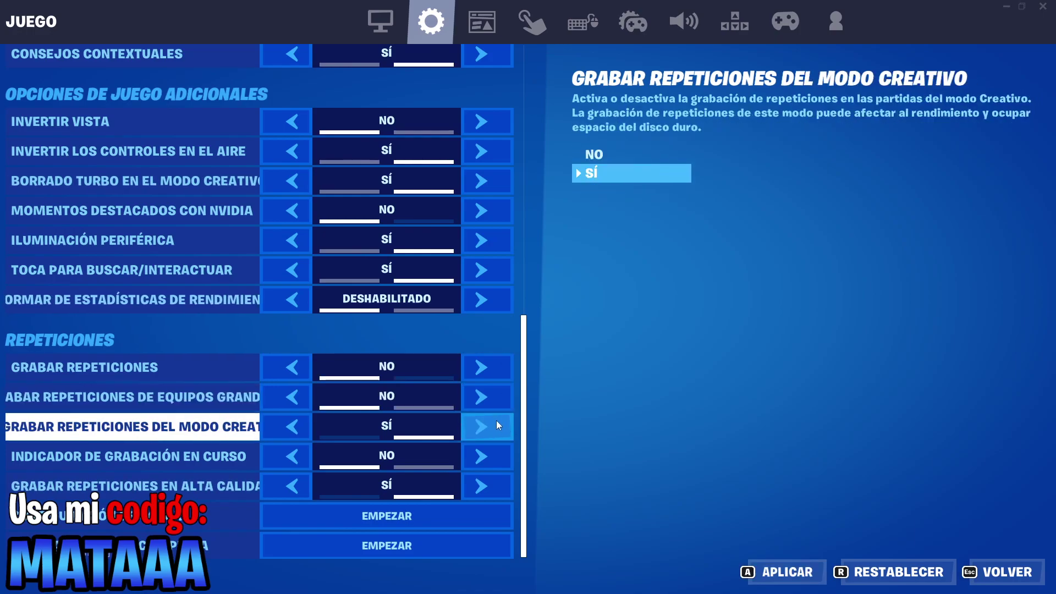
pyautogui.click(495, 427)
pyautogui.click(487, 486)
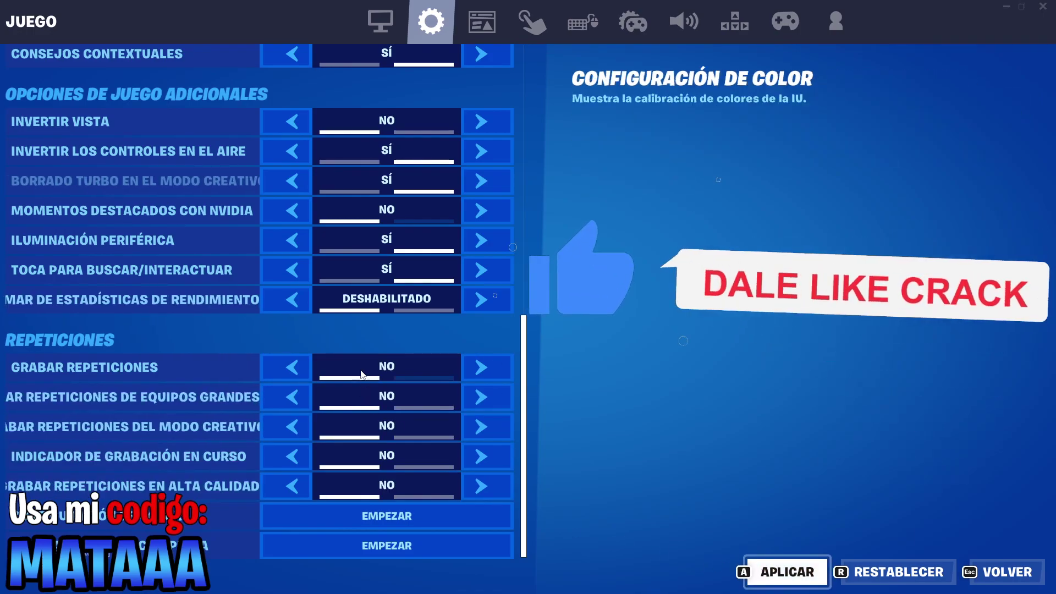
pyautogui.click(763, 574)
# Review the HUD options in the game interface settings
pyautogui.click(481, 22)
pyautogui.scroll(-3, 492, 407)
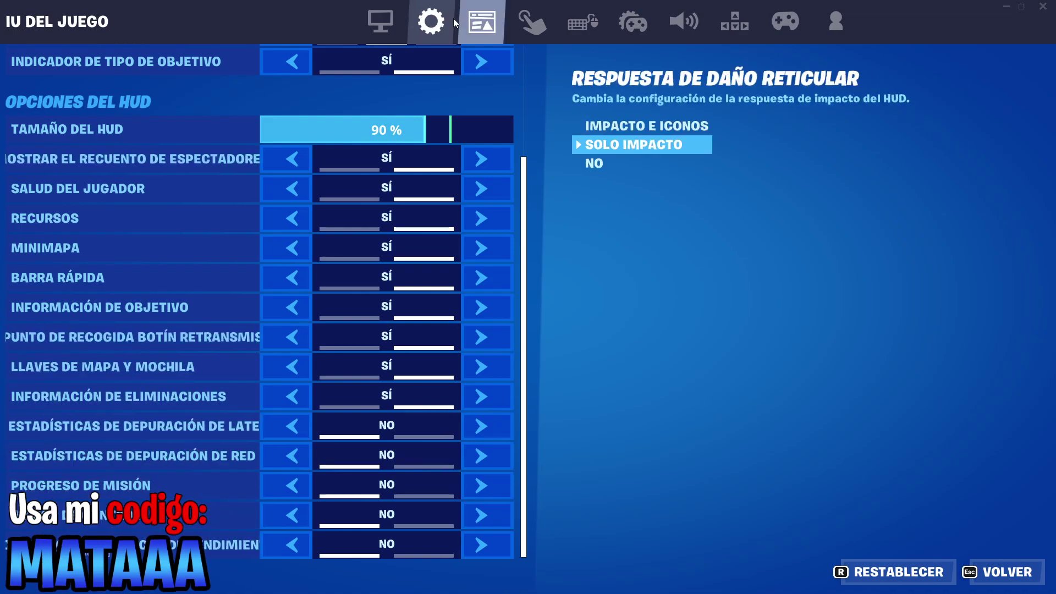
pyautogui.scroll(1, 442, 274)
pyautogui.scroll(-1, 442, 343)
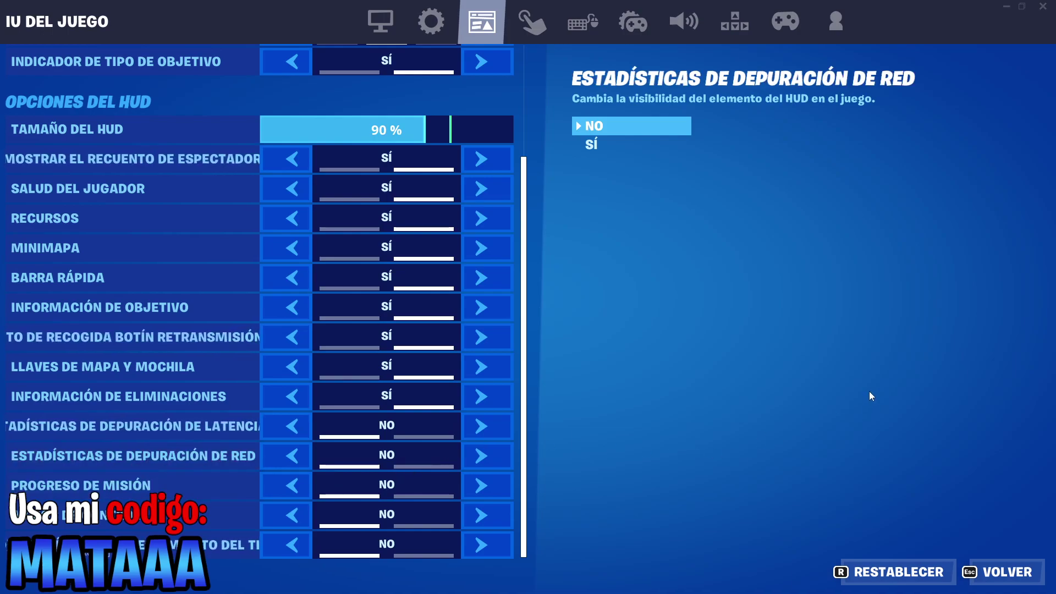
# Leave the settings and quit Fortnite
pyautogui.click(989, 564)
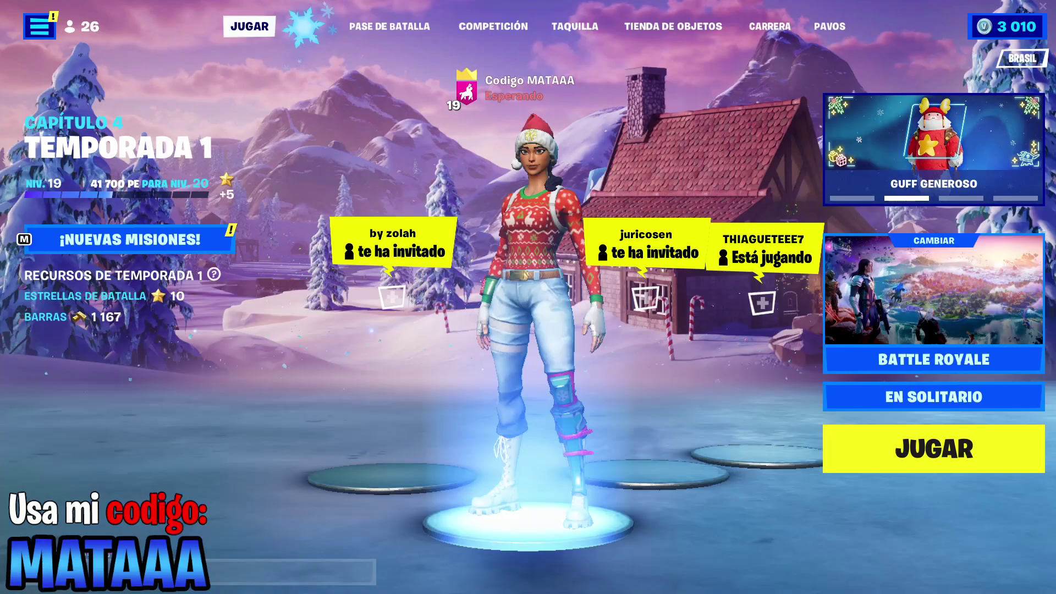
pyautogui.click(1045, 6)
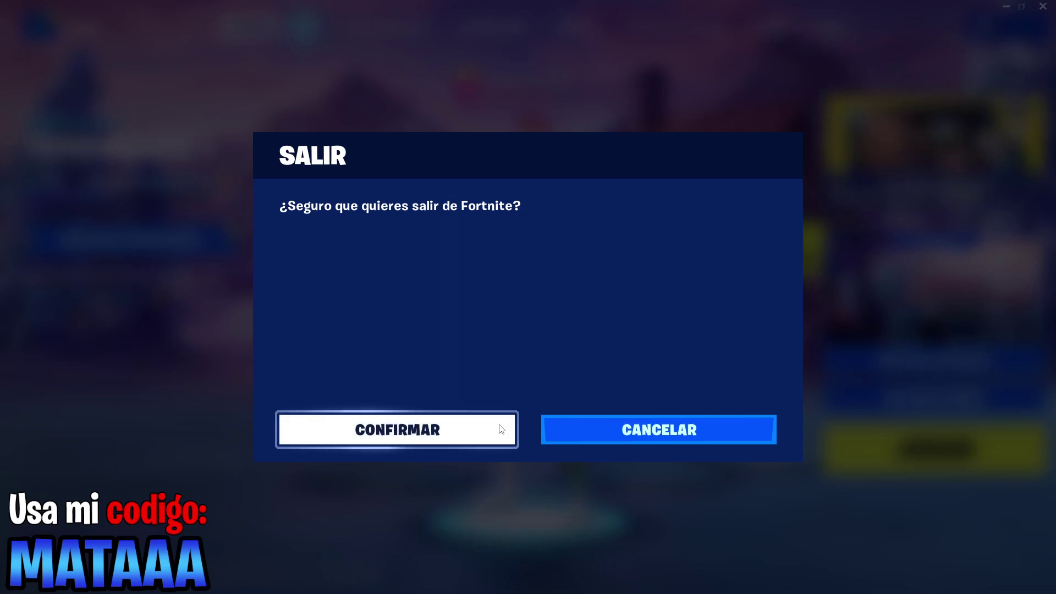
pyautogui.press('Escape')
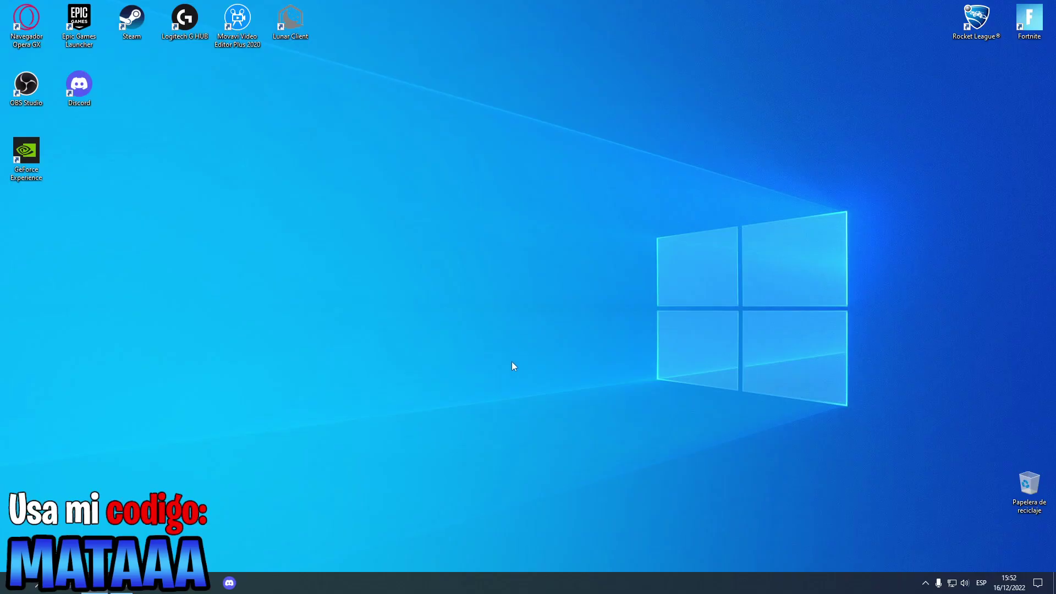
# Launch the Epic Games Launcher from the desktop and open its settings from the account options
pyautogui.rightClick(483, 347)
pyautogui.click(462, 342)
pyautogui.doubleClick(60, 19)
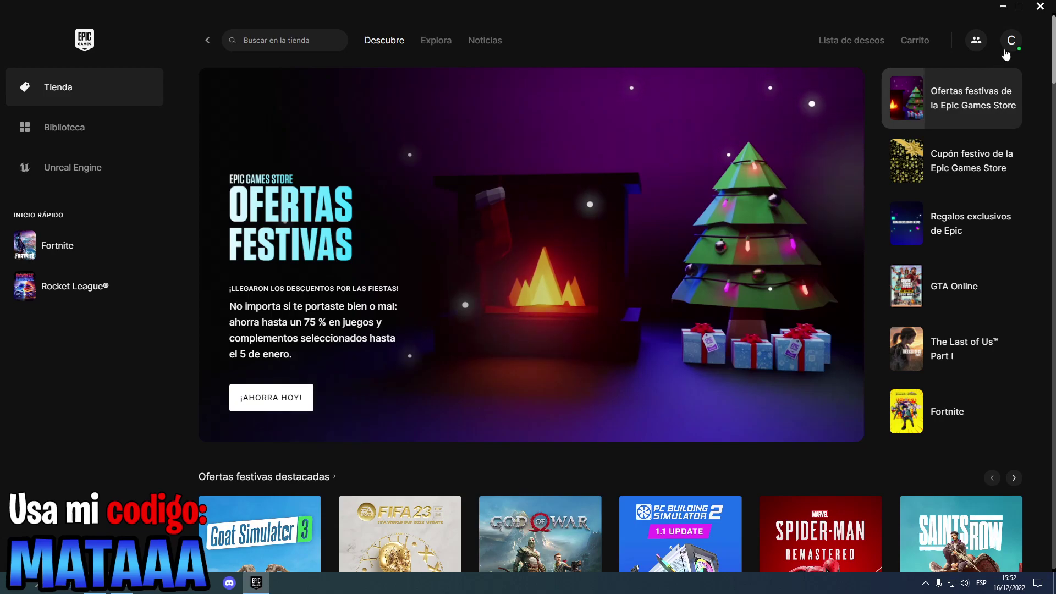
pyautogui.click(1010, 40)
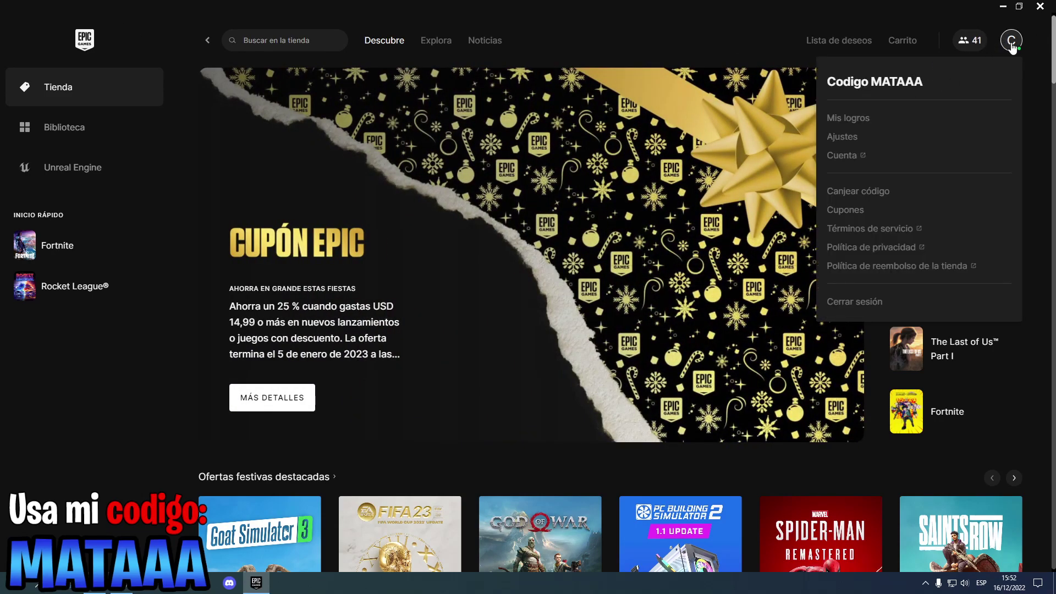
pyautogui.tripleClick(931, 81)
pyautogui.click(961, 91)
pyautogui.click(865, 137)
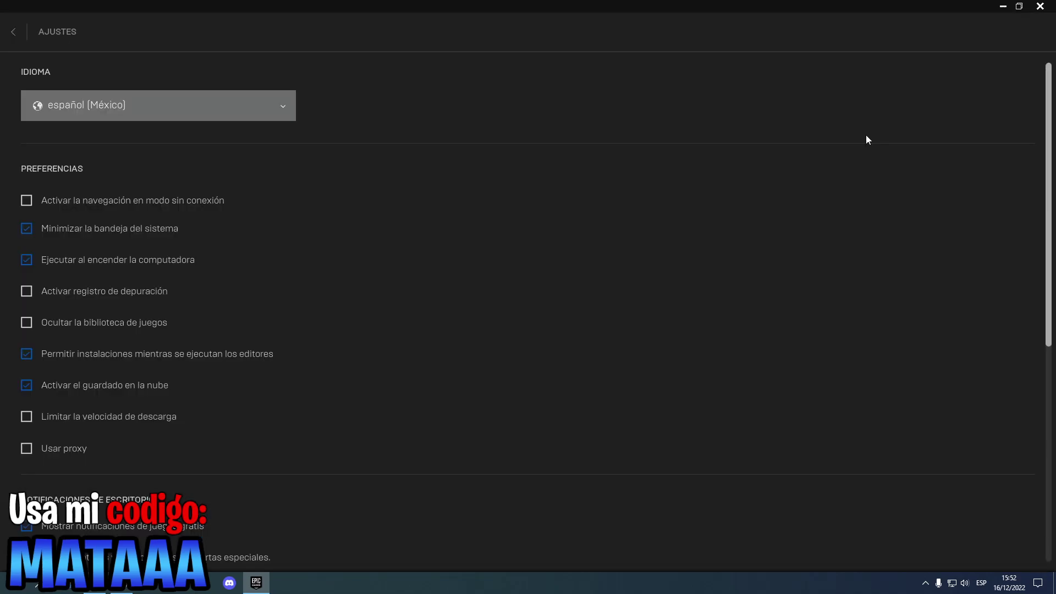
# Turn Fortnite's additional command-line arguments off and back on in the launcher's game management settings
pyautogui.scroll(-4, 757, 189)
pyautogui.scroll(-3, 208, 460)
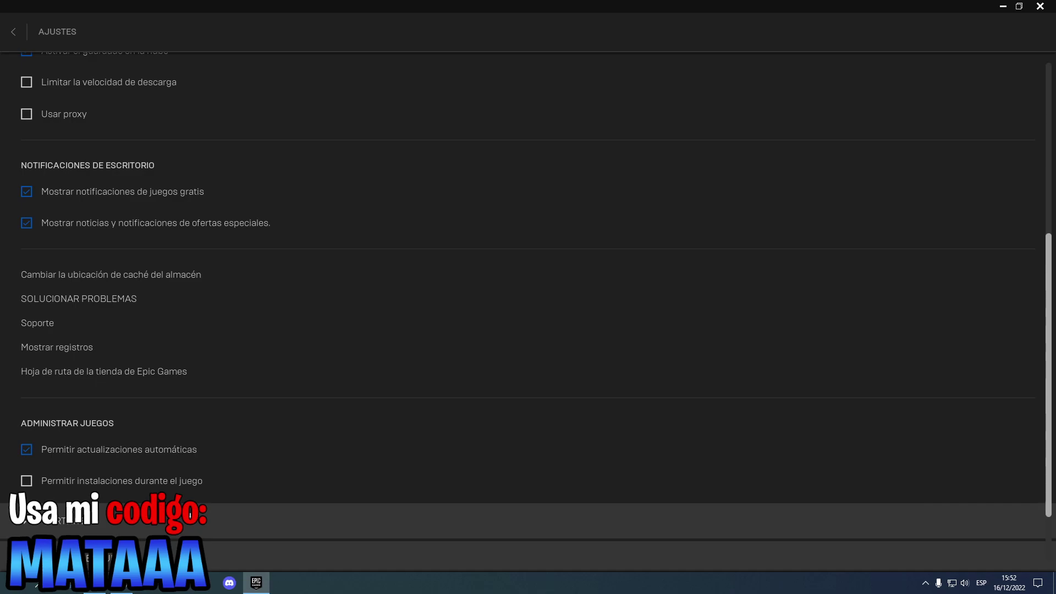
pyautogui.scroll(-4, 188, 490)
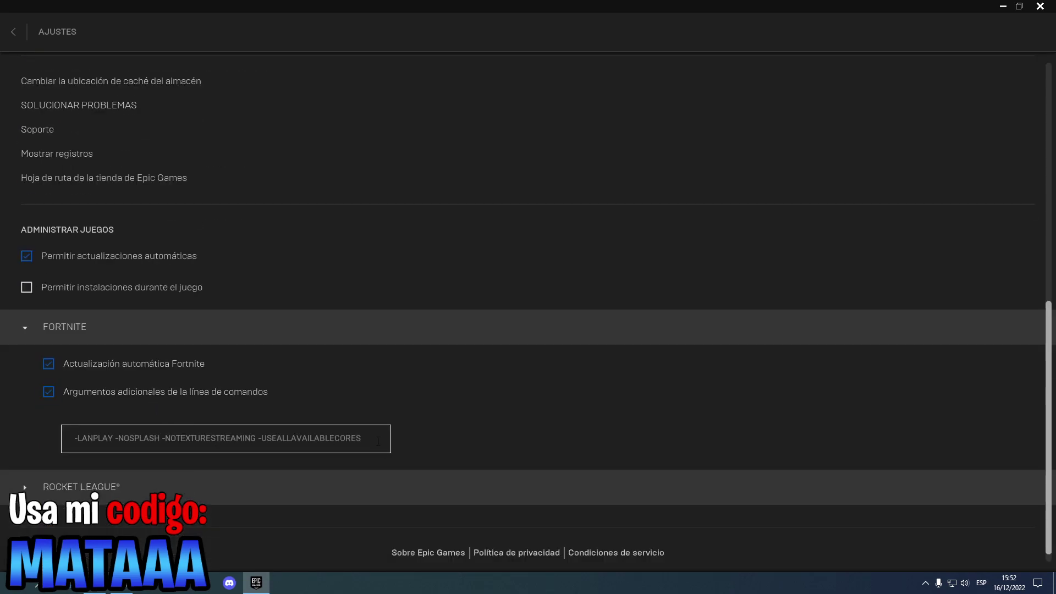
pyautogui.moveTo(378, 442); pyautogui.dragTo(178, 381)
pyautogui.click(182, 385)
pyautogui.scroll(6, 248, 345)
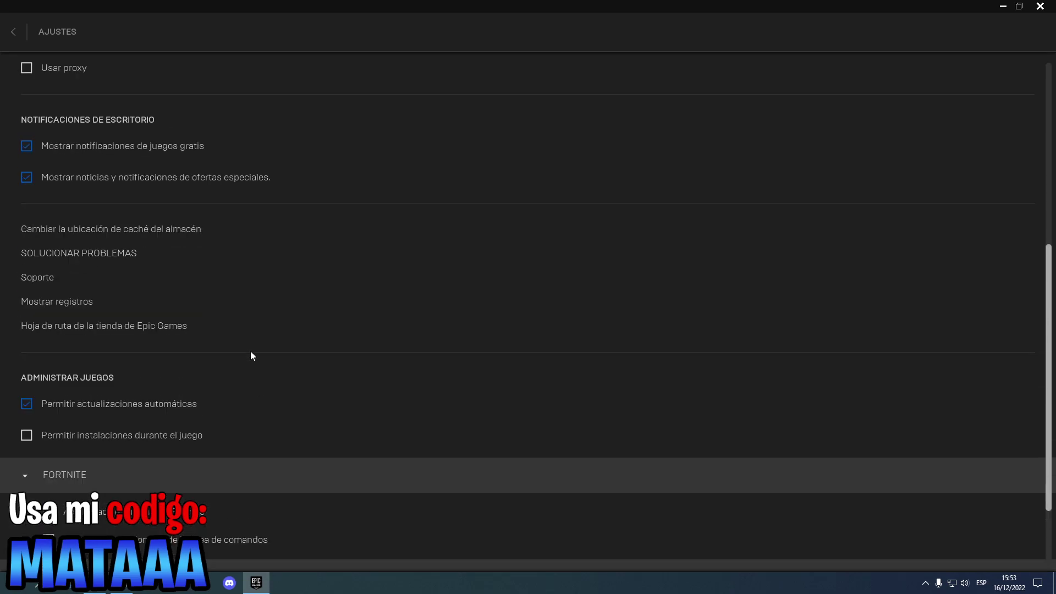
pyautogui.scroll(-5, 276, 309)
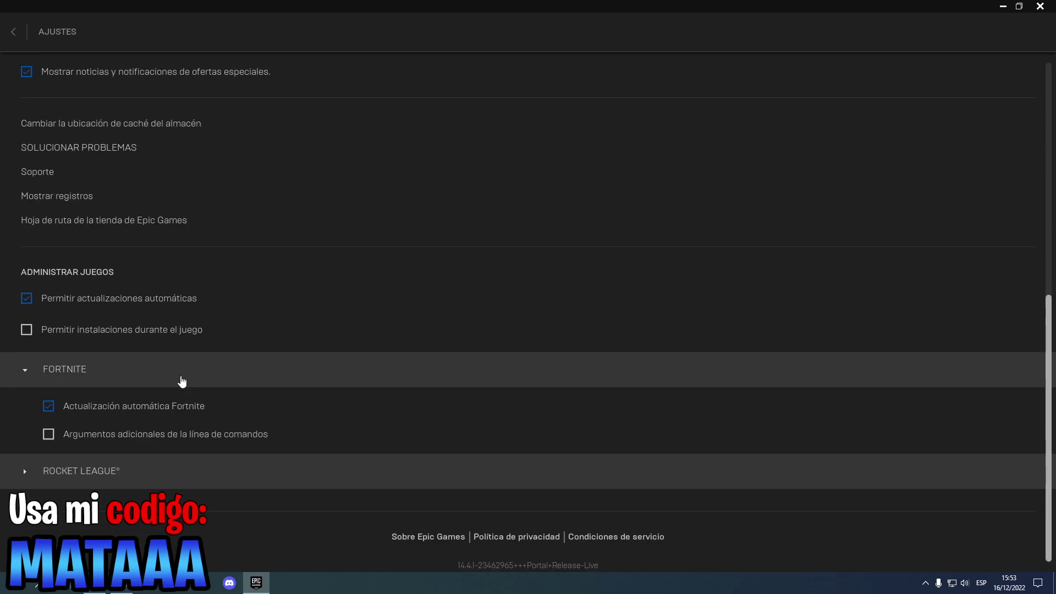
pyautogui.click(95, 435)
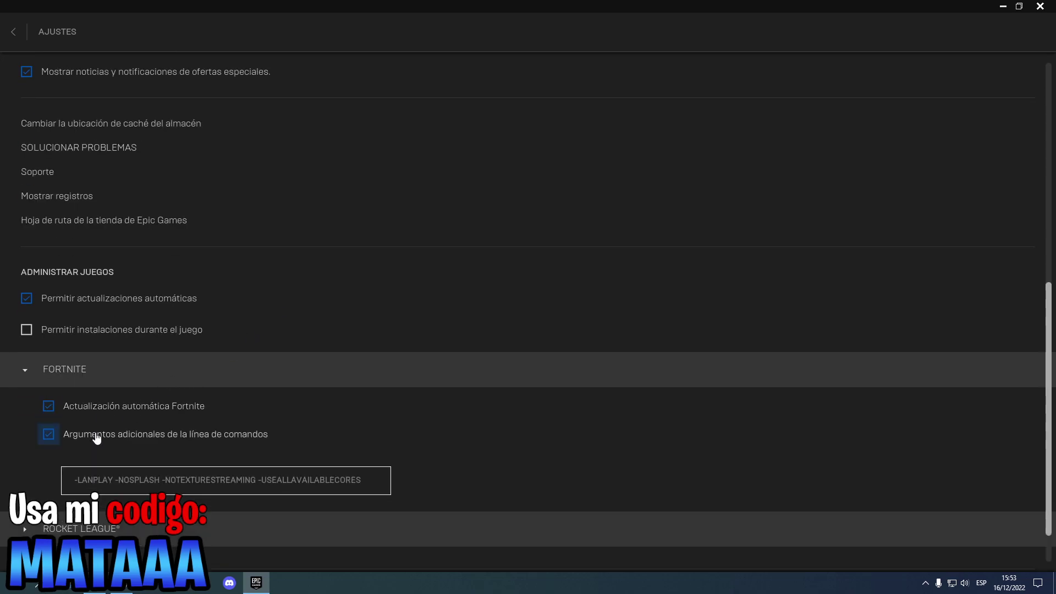
# Copy Fortnite's launch arguments, clear them, and paste back "-LANPLAY -NOSPLASH -NOTEXTURESTREAMING -USEALLAVAILABLECORES"
pyautogui.doubleClick(176, 480)
pyautogui.click(256, 484)
pyautogui.moveTo(364, 482); pyautogui.dragTo(96, 467)
pyautogui.hotkey('ctrl', 'c')
pyautogui.press('BackSpace')
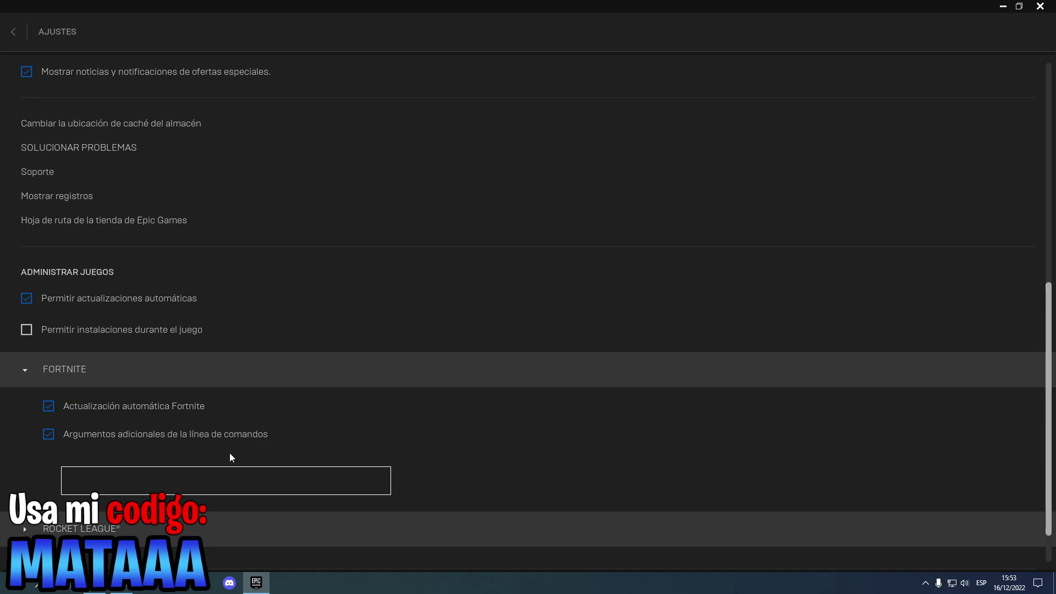
pyautogui.hotkey('ctrl', 'v')
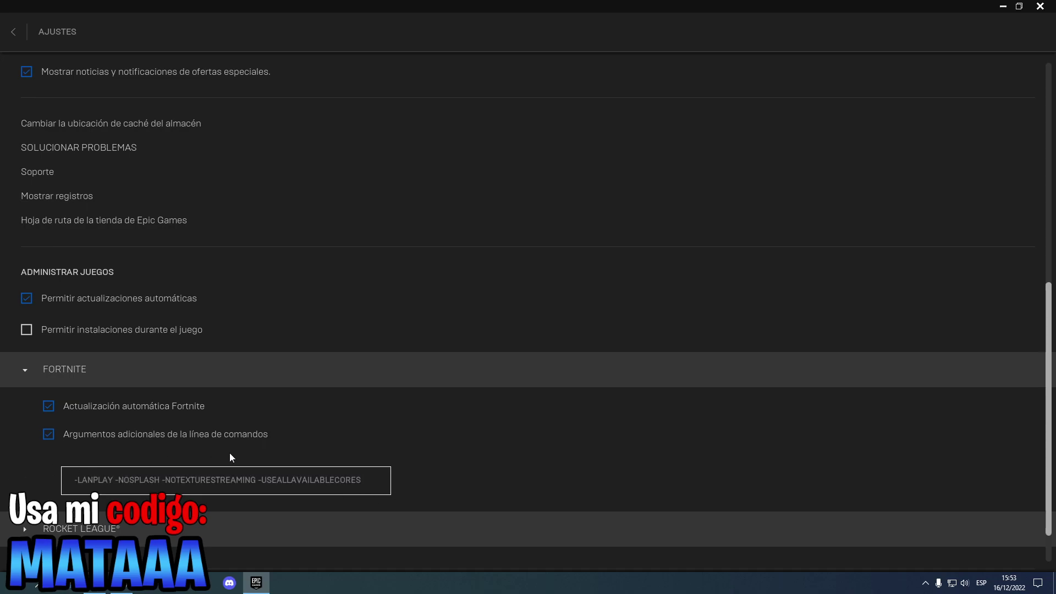
# Leave the launcher settings and close the Epic Games Launcher
pyautogui.doubleClick(125, 480)
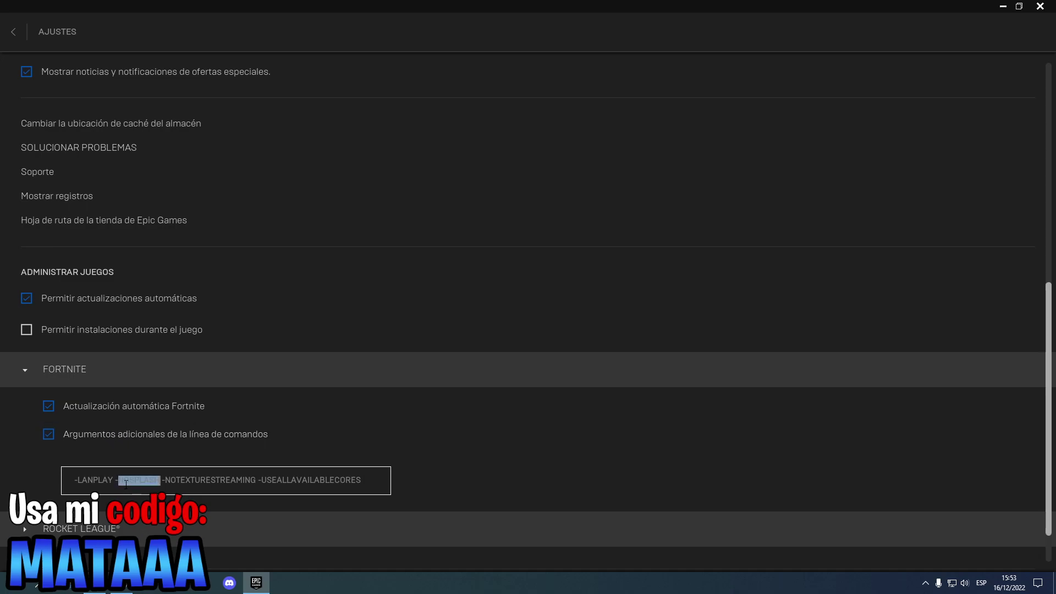
pyautogui.click(42, 38)
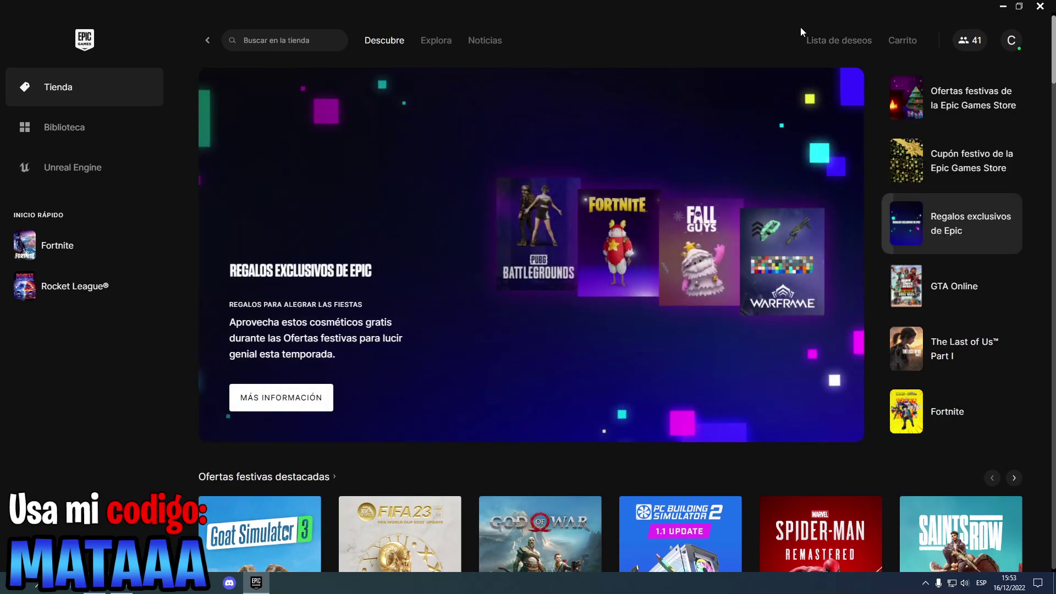
pyautogui.click(1048, 6)
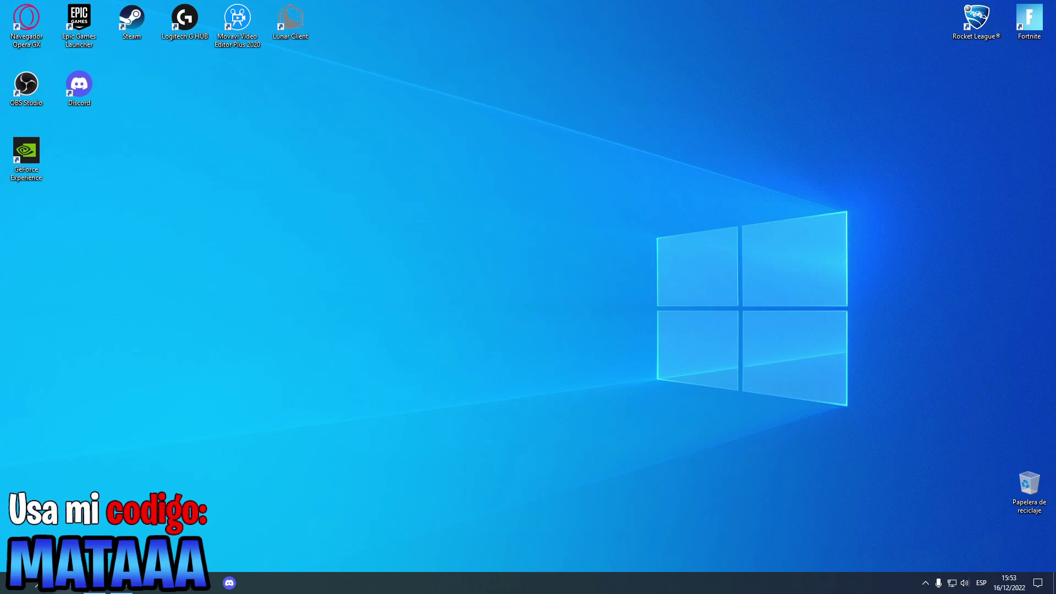
# Check the drive and top-level folders of Disco local (C:) in File Explorer, and close the window
pyautogui.press('super+e')
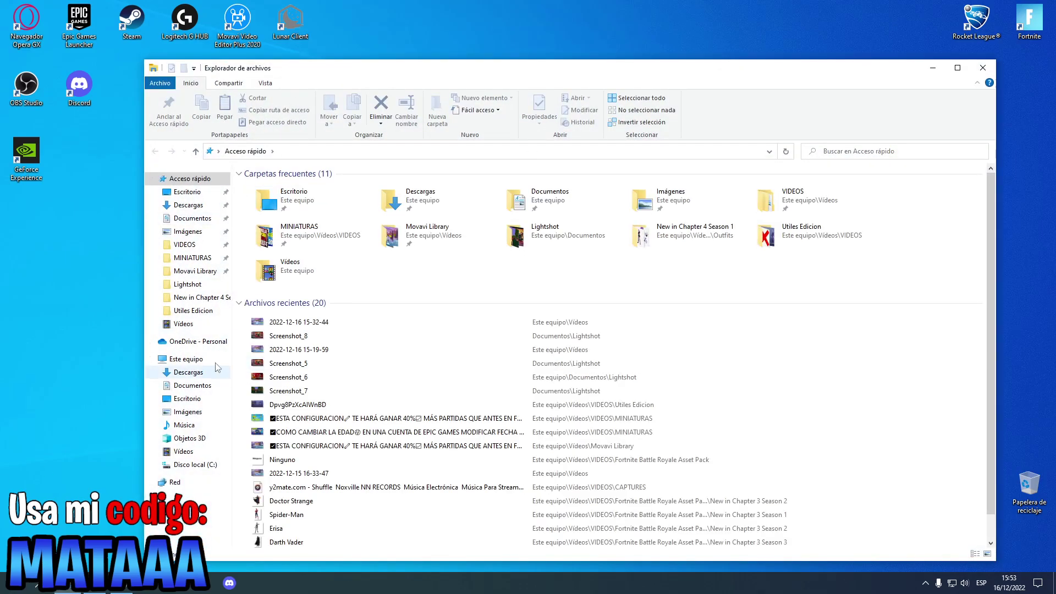
pyautogui.click(207, 359)
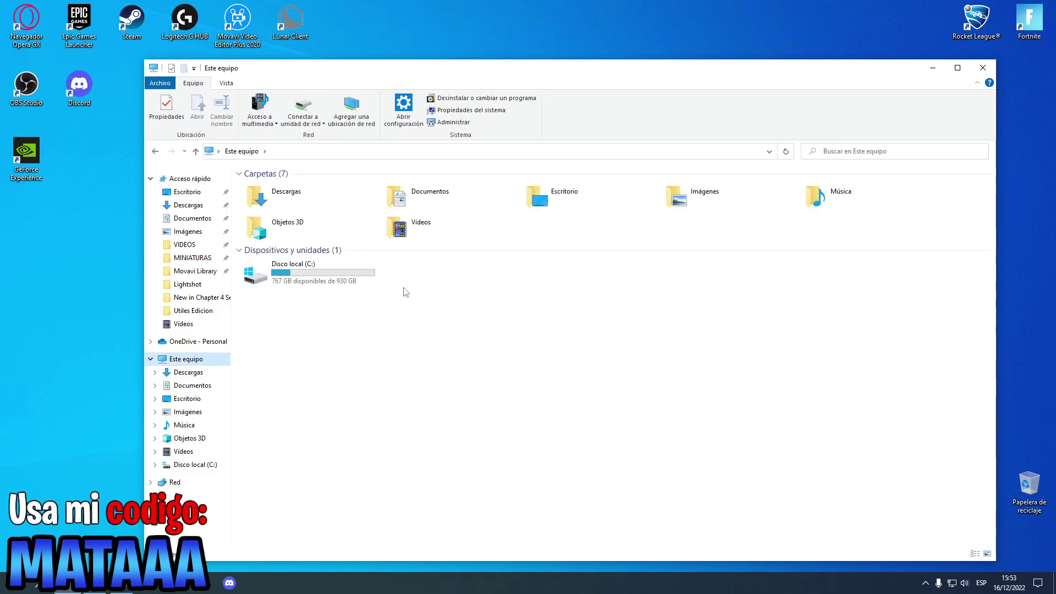
pyautogui.doubleClick(313, 279)
pyautogui.hotkey('alt', 'Left')
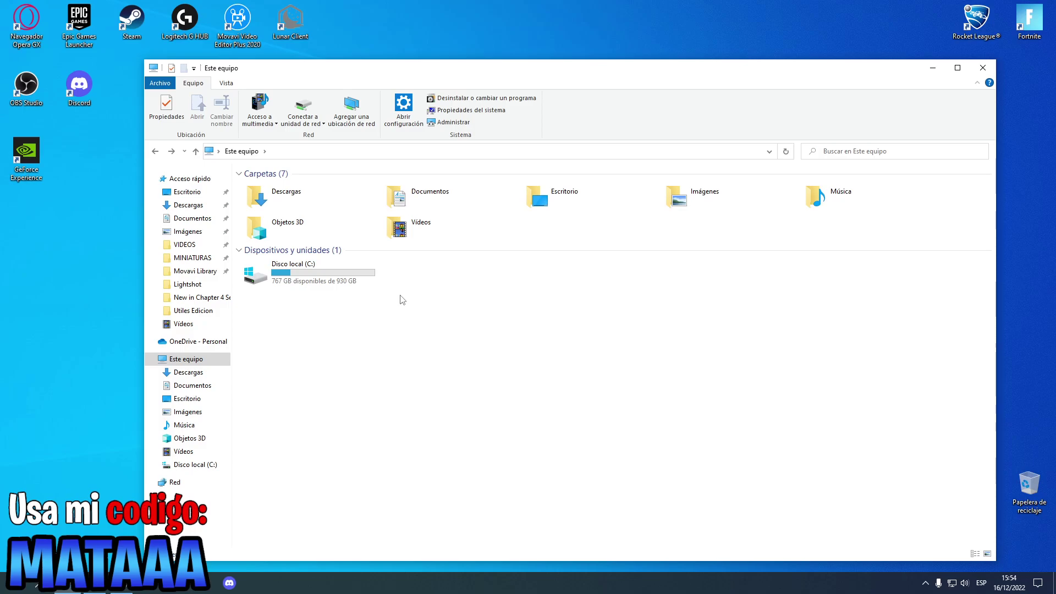
pyautogui.doubleClick(365, 278)
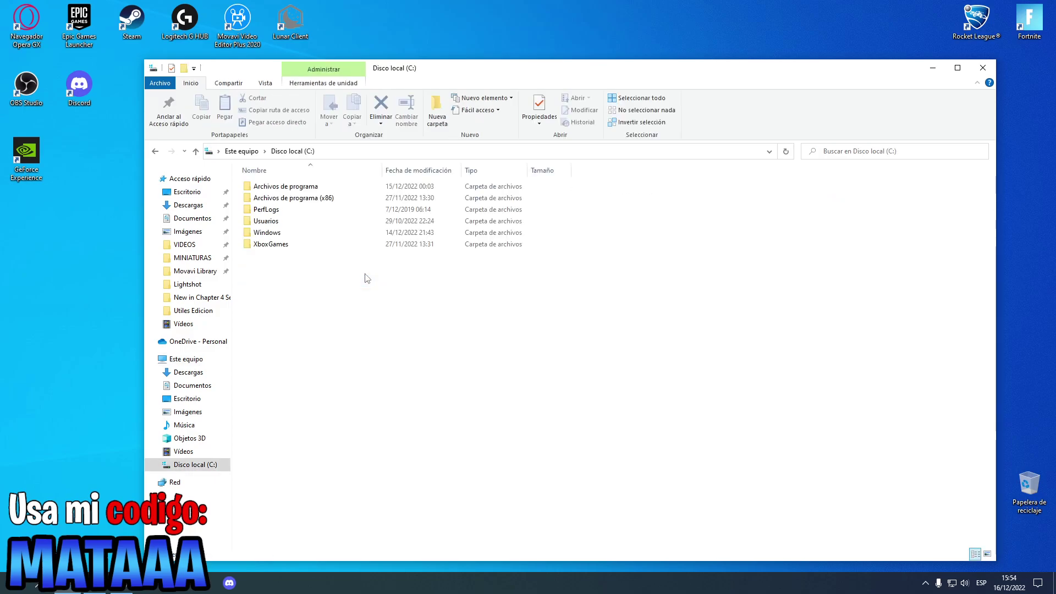
pyautogui.hotkey('alt', 'Left')
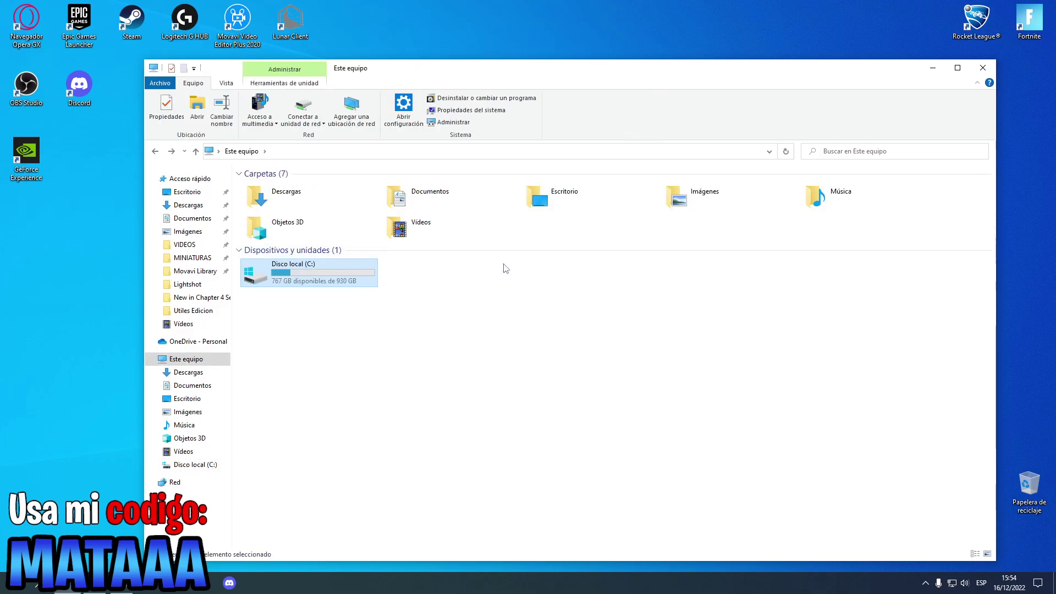
pyautogui.click(484, 287)
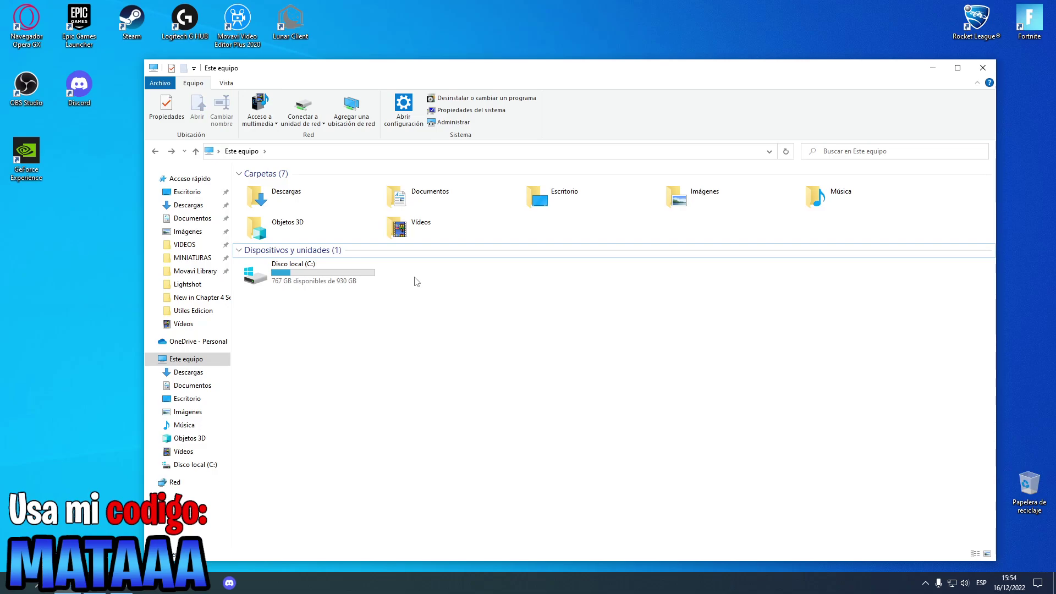
pyautogui.click(984, 68)
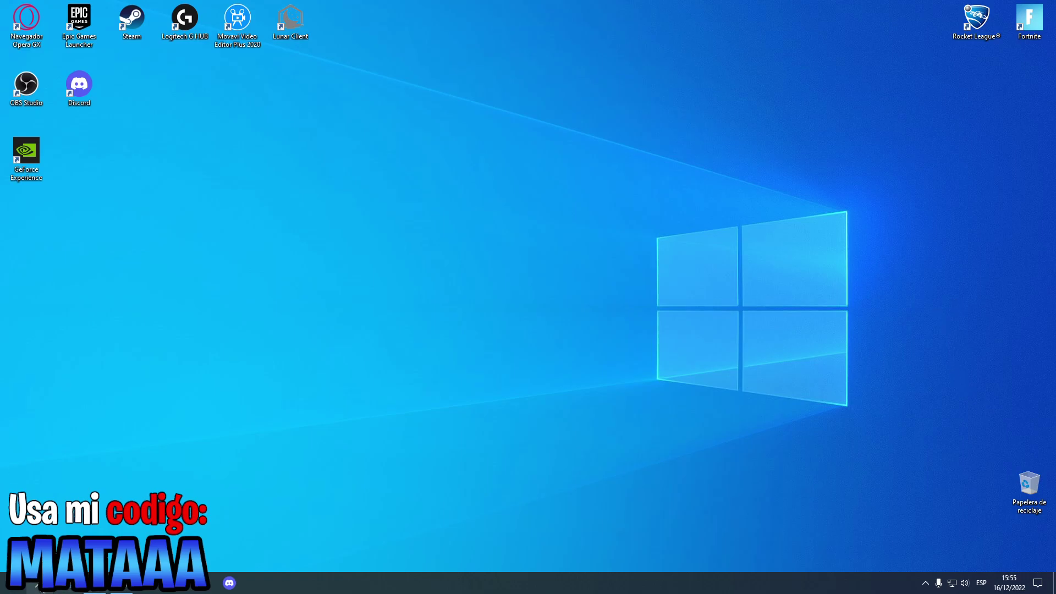
# Search Windows for "quitar" to find the add or remove programs setting, and check the hidden system tray icons
pyautogui.click(40, 584)
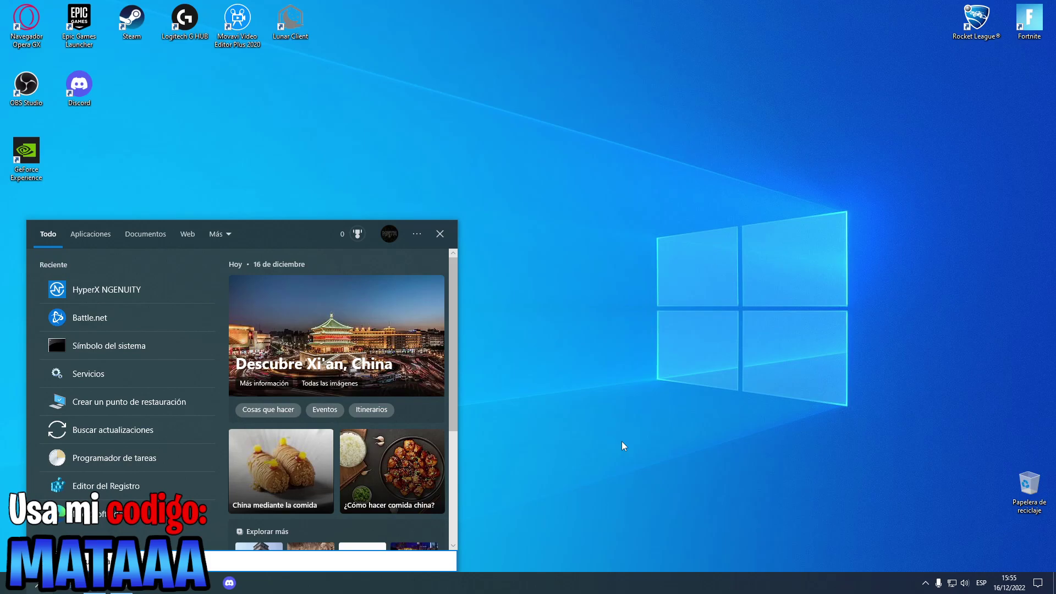
pyautogui.write('quitar')
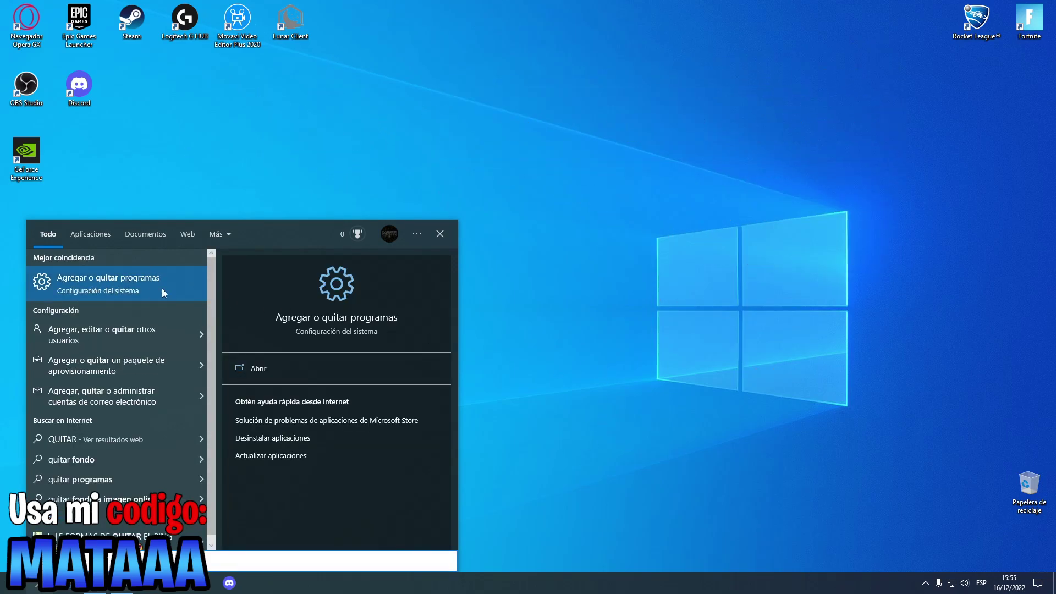
pyautogui.click(682, 395)
pyautogui.click(923, 582)
pyautogui.click(924, 582)
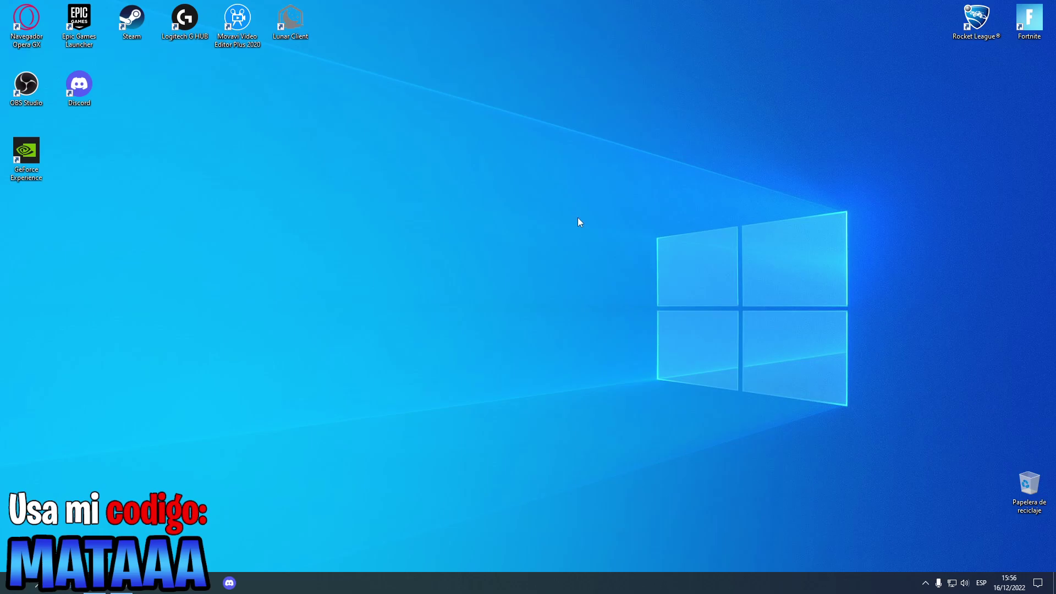
# Check the free space of Disco local (C:) under Este equipo in File Explorer, and close the window
pyautogui.click(66, 583)
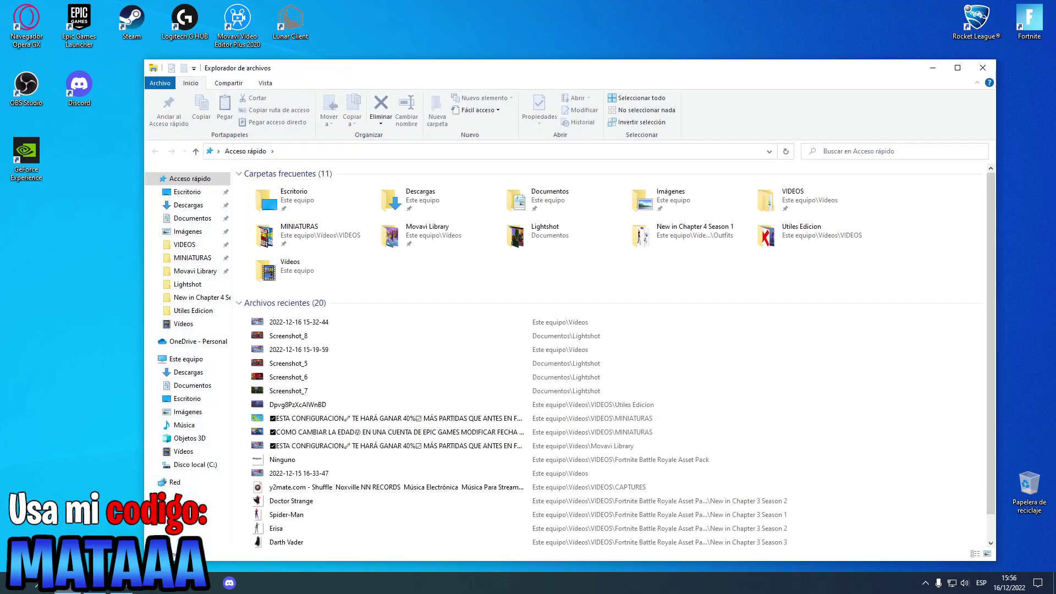
pyautogui.click(197, 359)
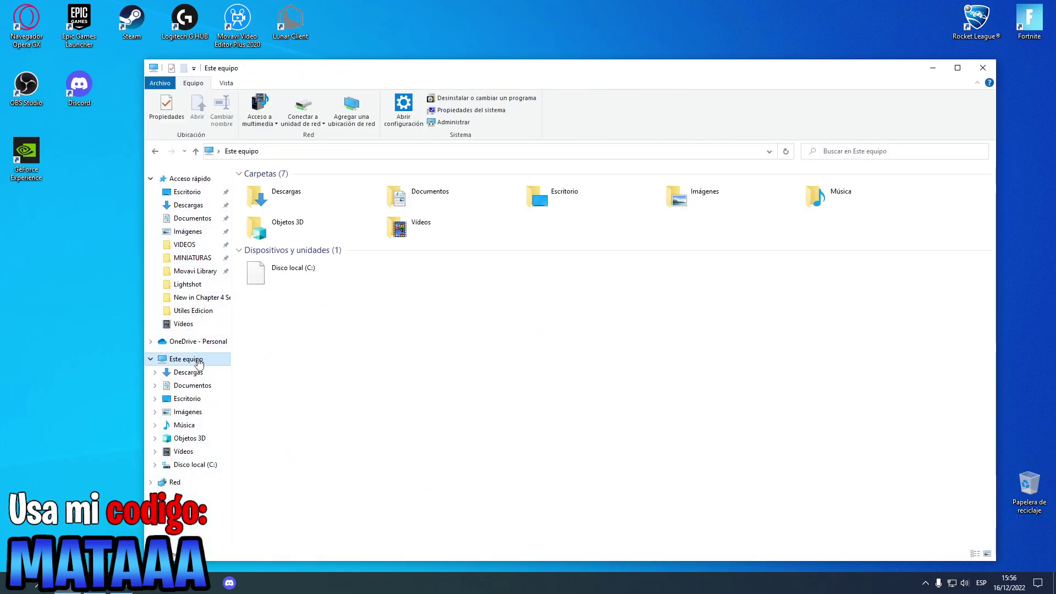
pyautogui.click(391, 290)
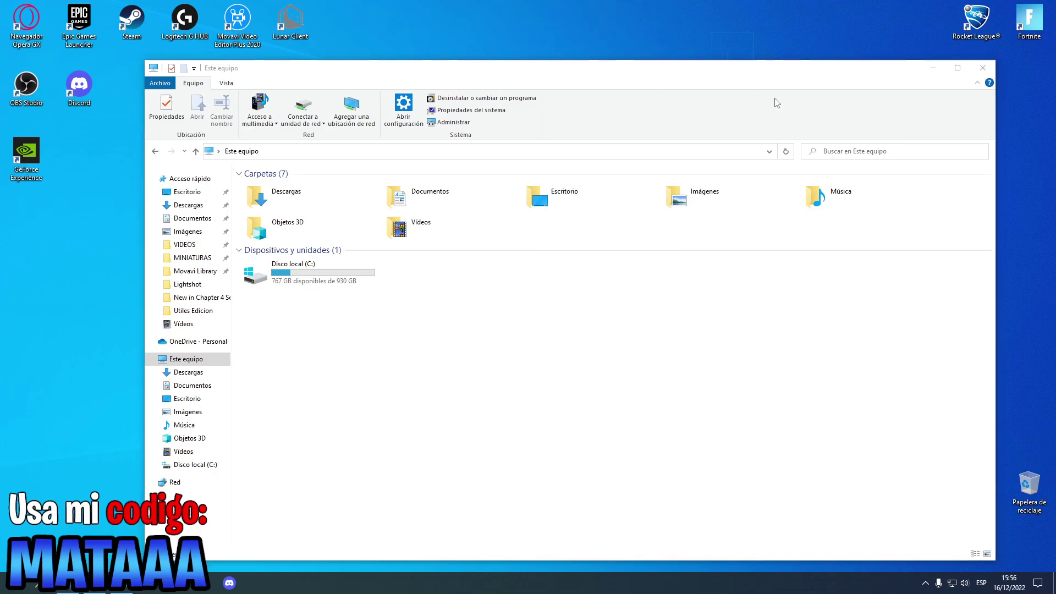
pyautogui.click(611, 302)
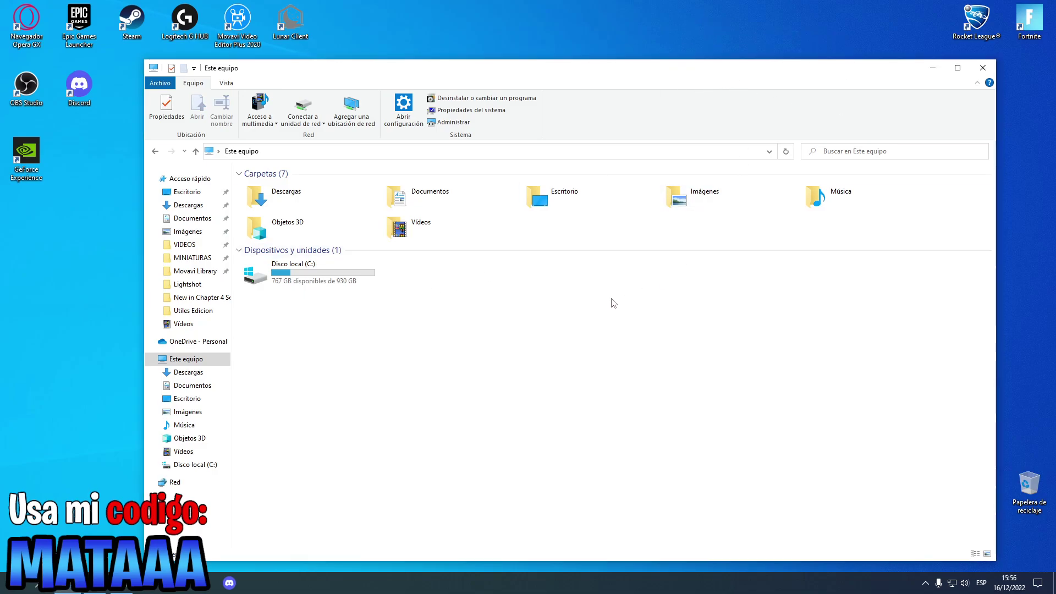
pyautogui.click(982, 68)
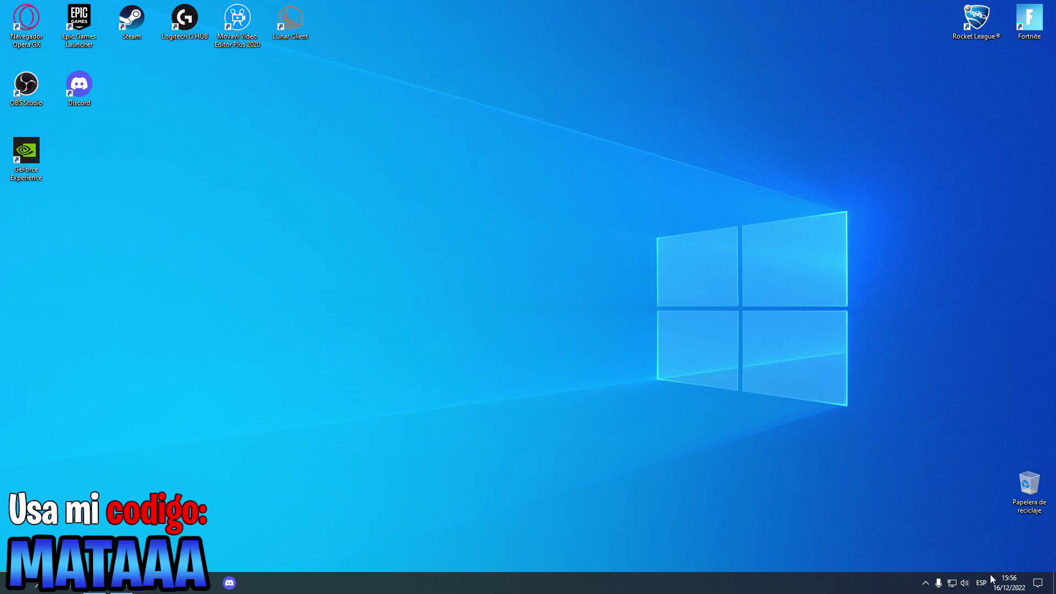
# Show HyperX NGENUITY from the hidden system tray programs to inspect it, and exit it to stop it running in the background
pyautogui.click(925, 581)
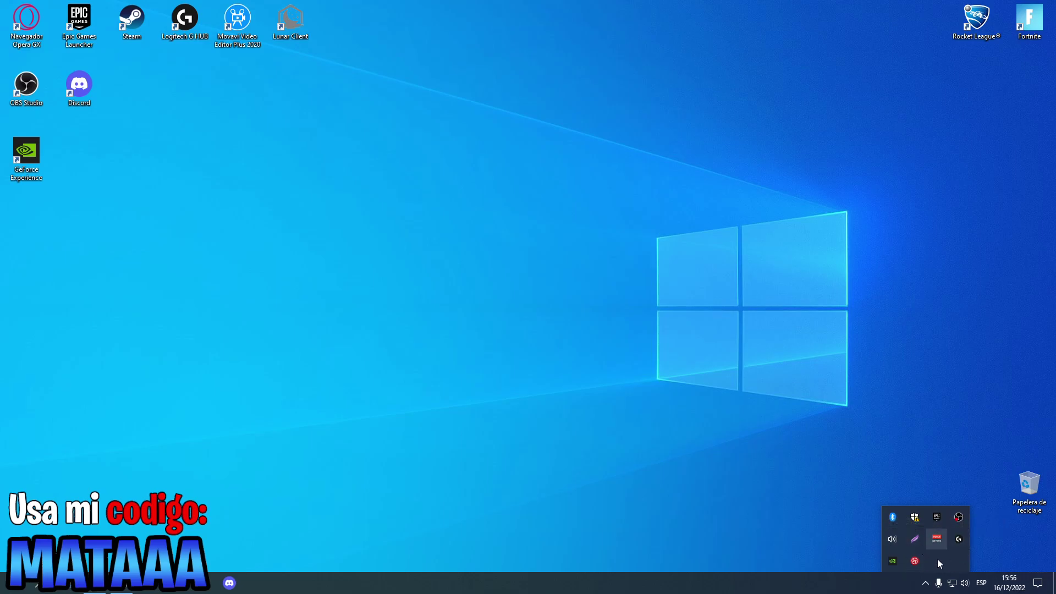
pyautogui.rightClick(919, 561)
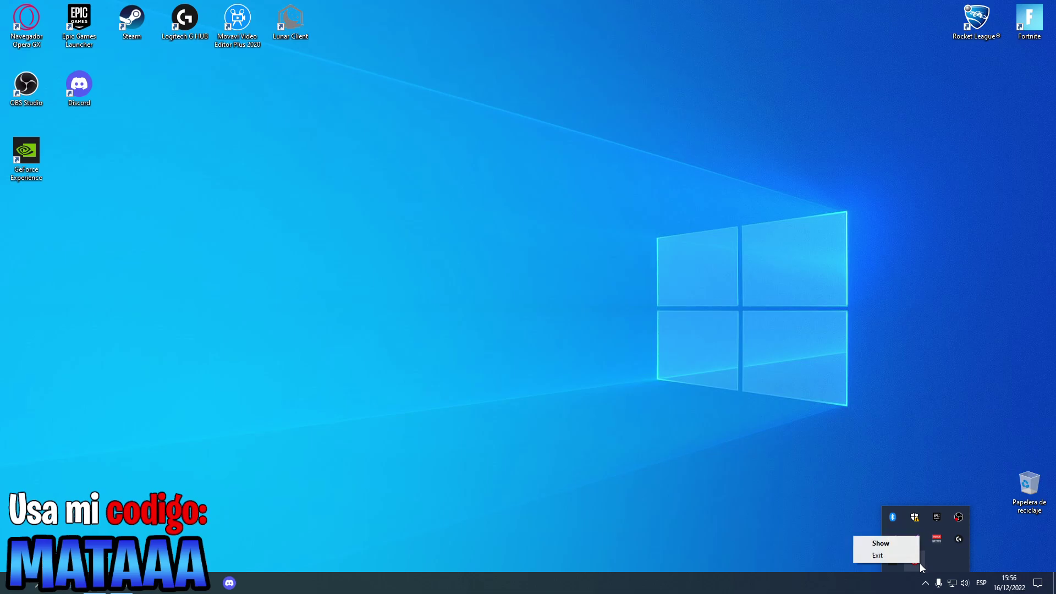
pyautogui.click(916, 560)
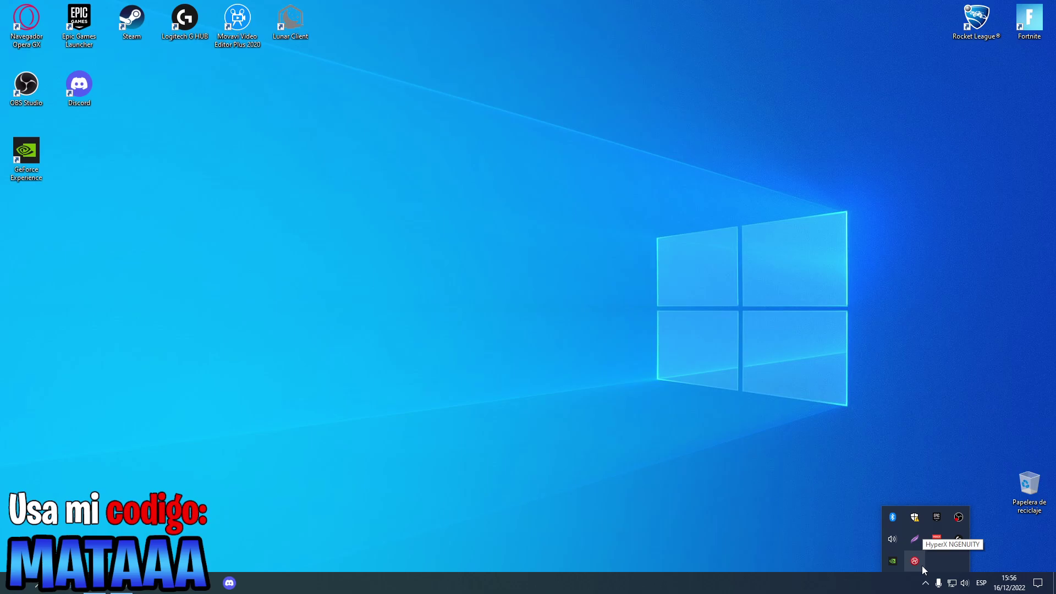
pyautogui.rightClick(921, 565)
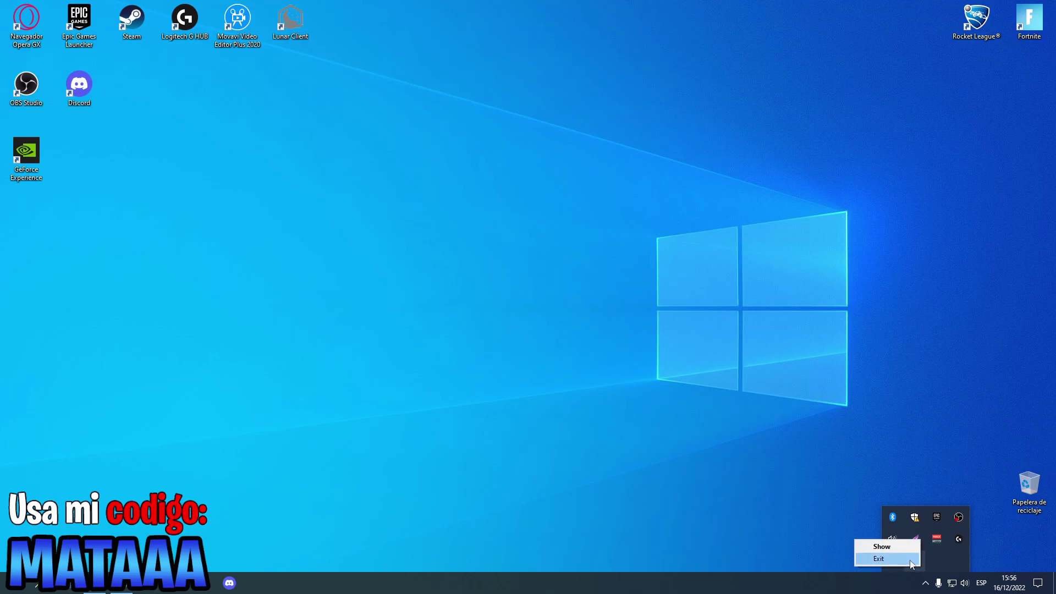
pyautogui.click(904, 547)
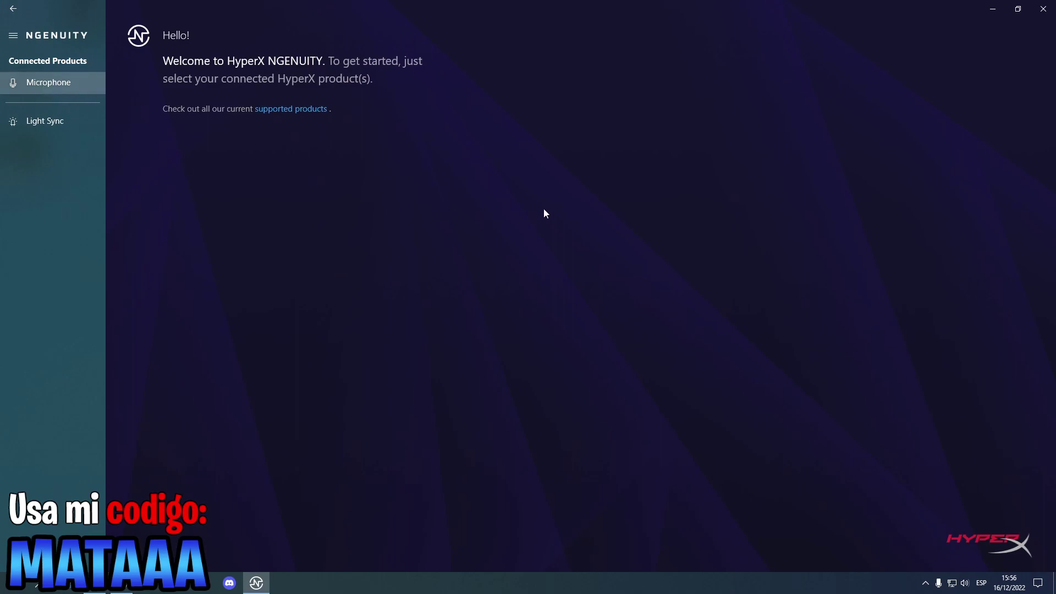
pyautogui.click(925, 582)
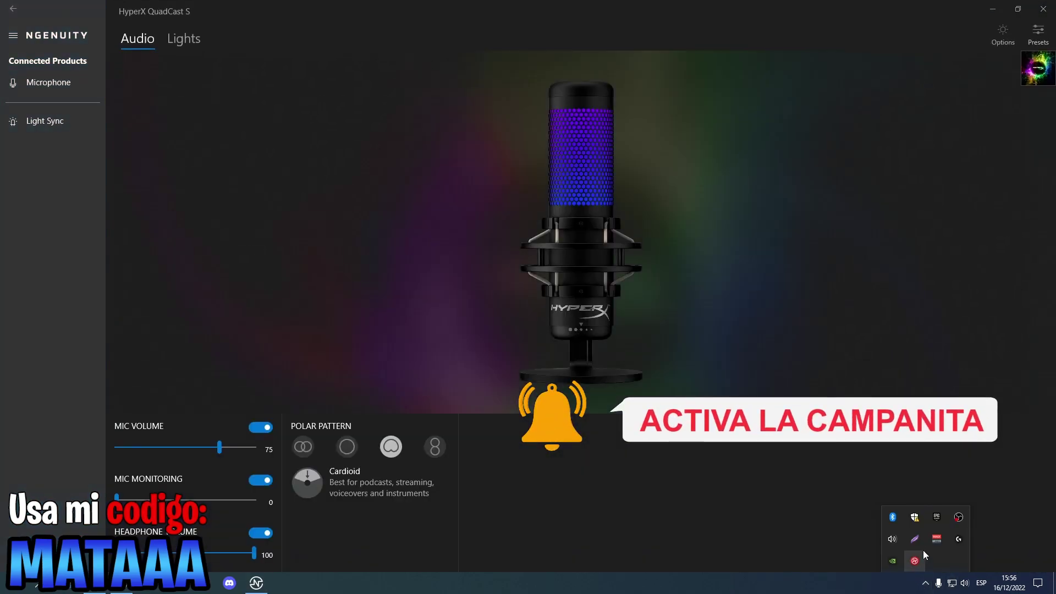
pyautogui.rightClick(919, 558)
pyautogui.click(869, 551)
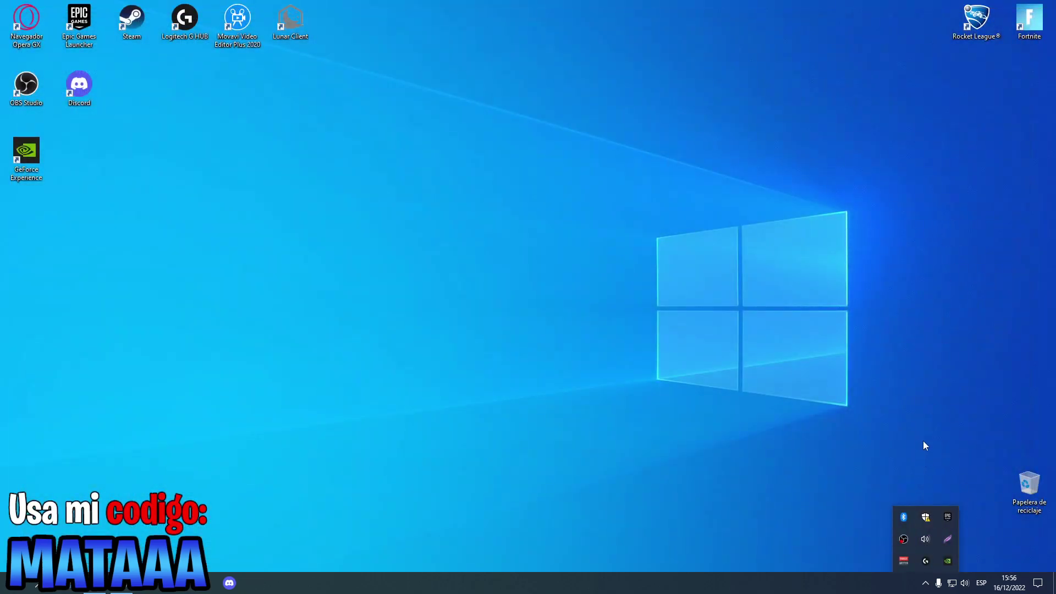
# Exit the purple feather program in the hidden system tray, and view OBS Studio's tray options without choosing any
pyautogui.click(925, 582)
pyautogui.rightClick(947, 539)
pyautogui.click(934, 529)
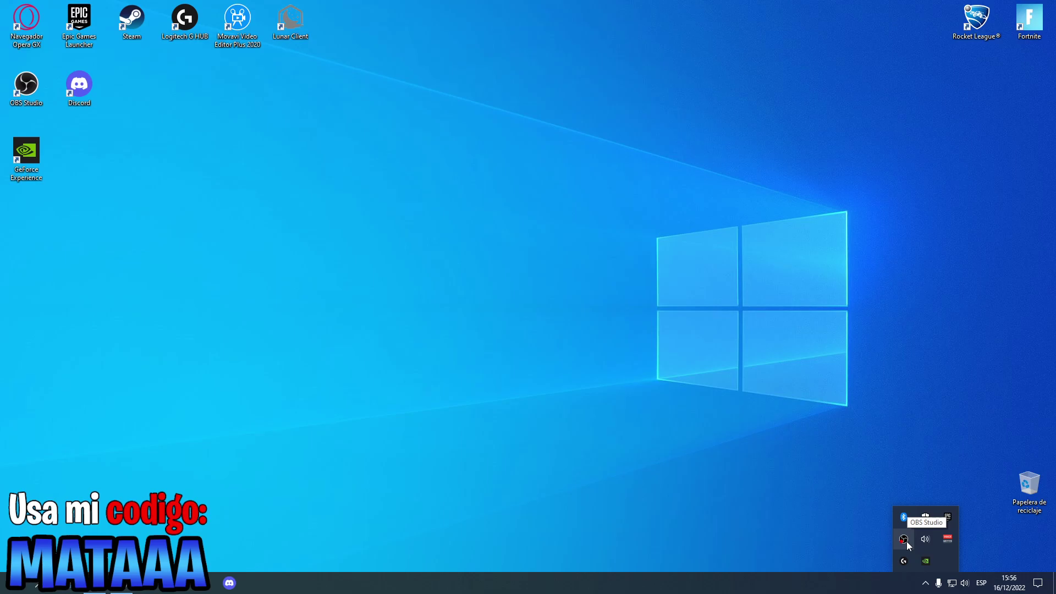
pyautogui.rightClick(903, 540)
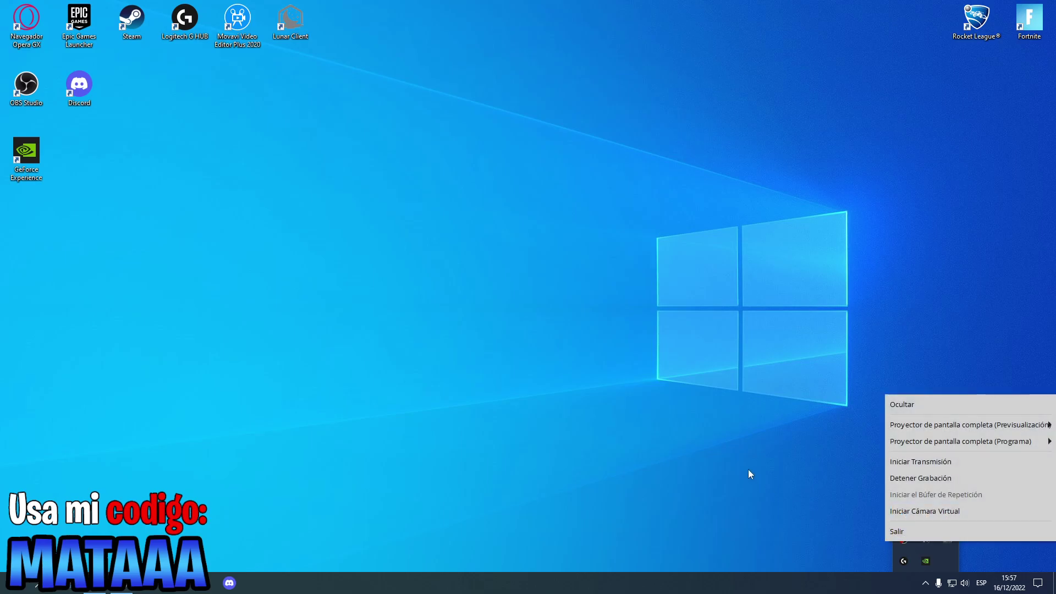
pyautogui.click(755, 491)
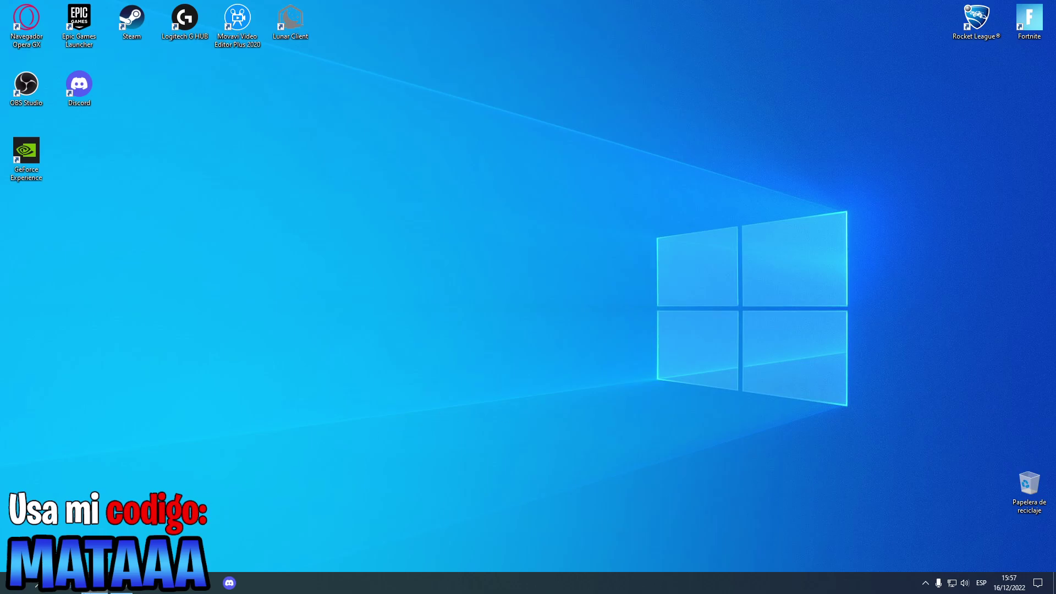
# Find Editar plan de energía by searching Windows for "editar", and go from it to Opciones de energía under Hardware y sonido
pyautogui.click(53, 591)
pyautogui.write('editar')
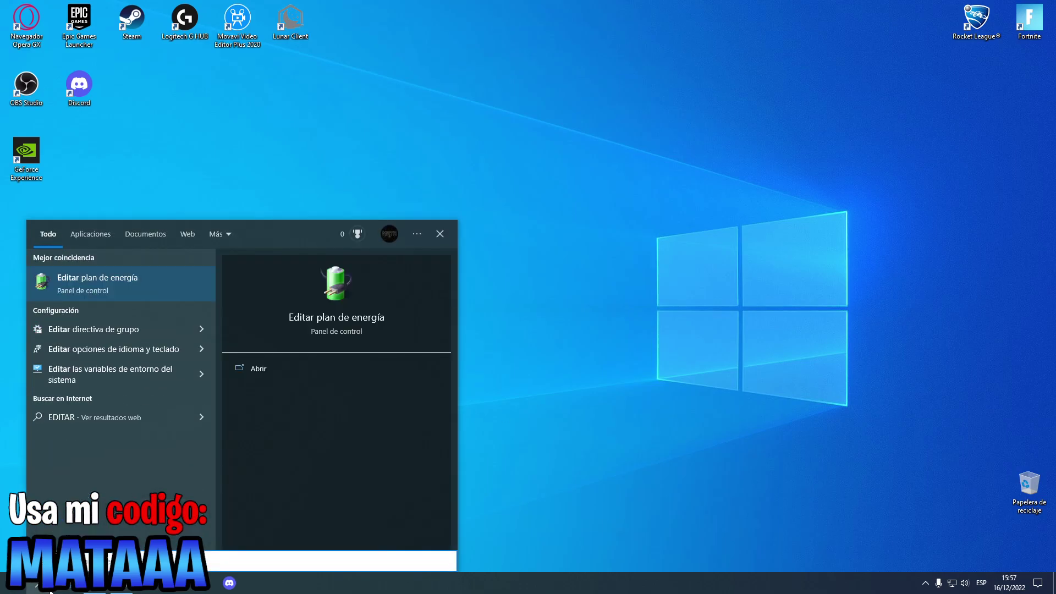
pyautogui.press('Return')
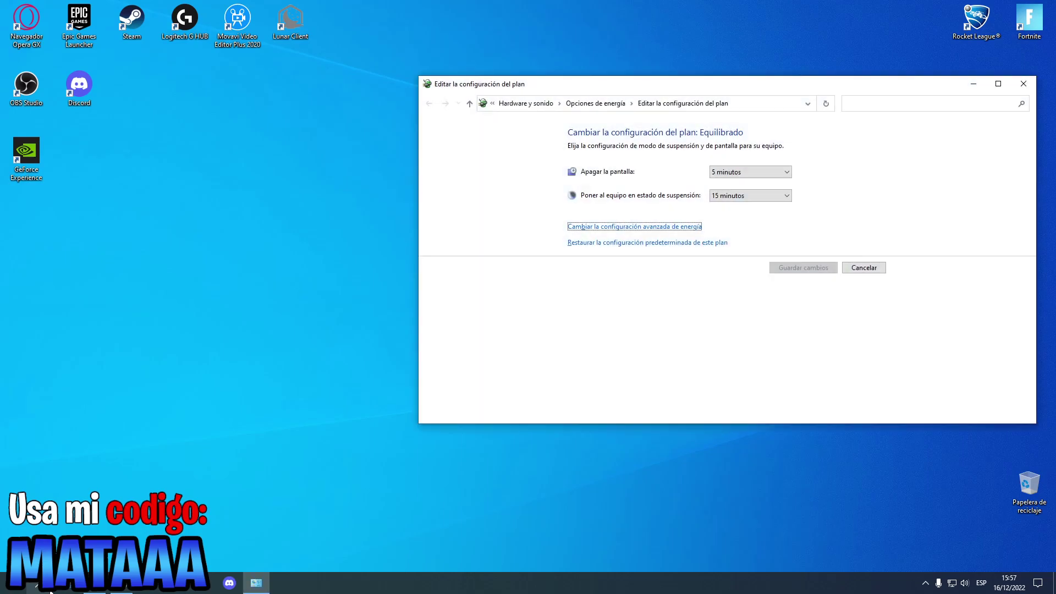
pyautogui.click(50, 591)
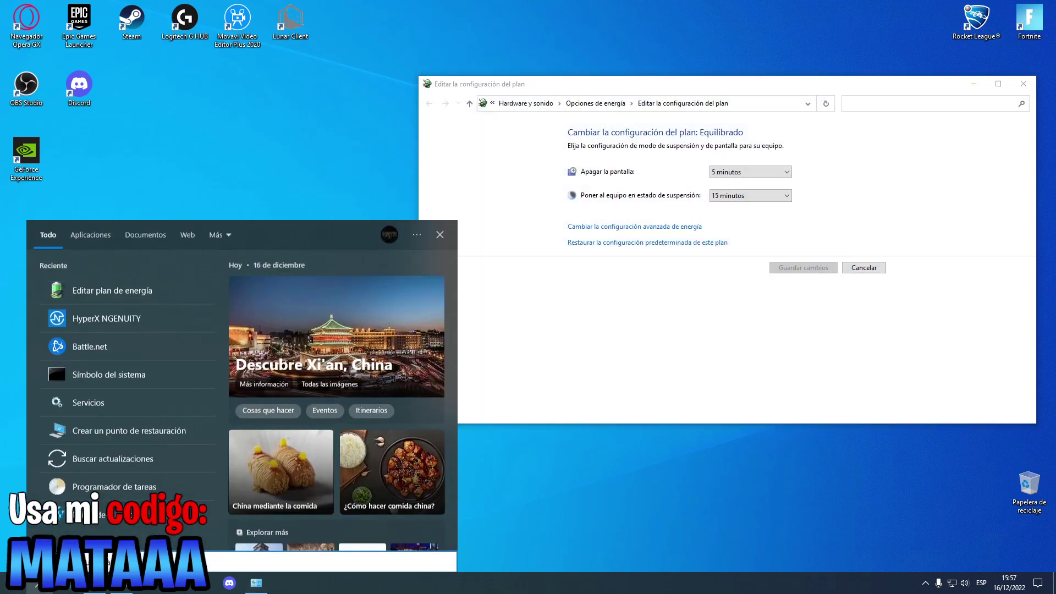
pyautogui.click(532, 104)
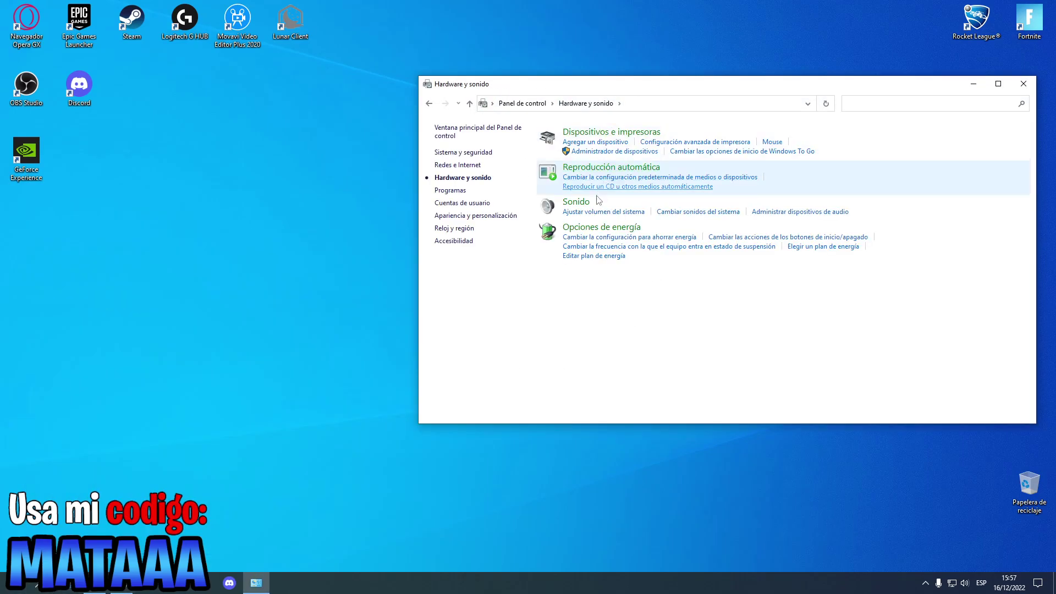
pyautogui.click(601, 227)
# Repeat the Windows search for "editar" as a check, dismiss it, and move and enlarge the Opciones de energía window
pyautogui.click(51, 591)
pyautogui.write('editar')
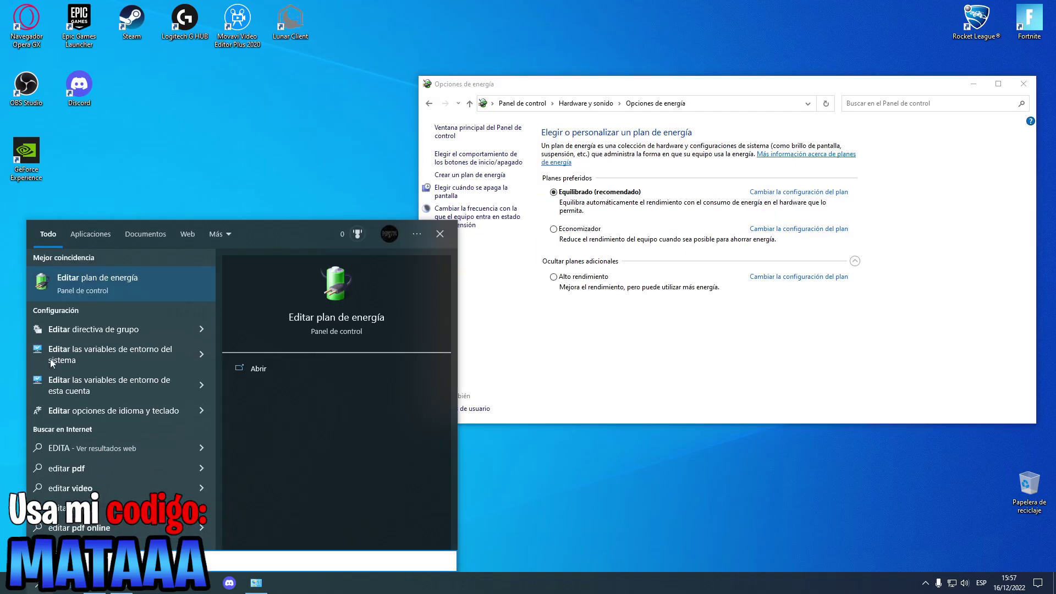
pyautogui.click(743, 385)
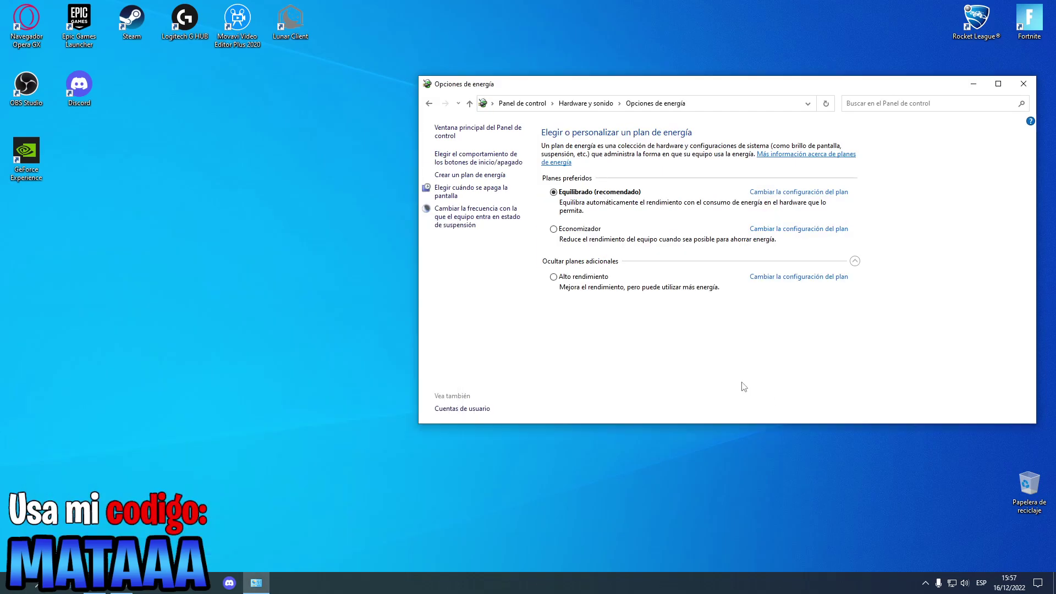
pyautogui.moveTo(732, 91); pyautogui.dragTo(516, 79)
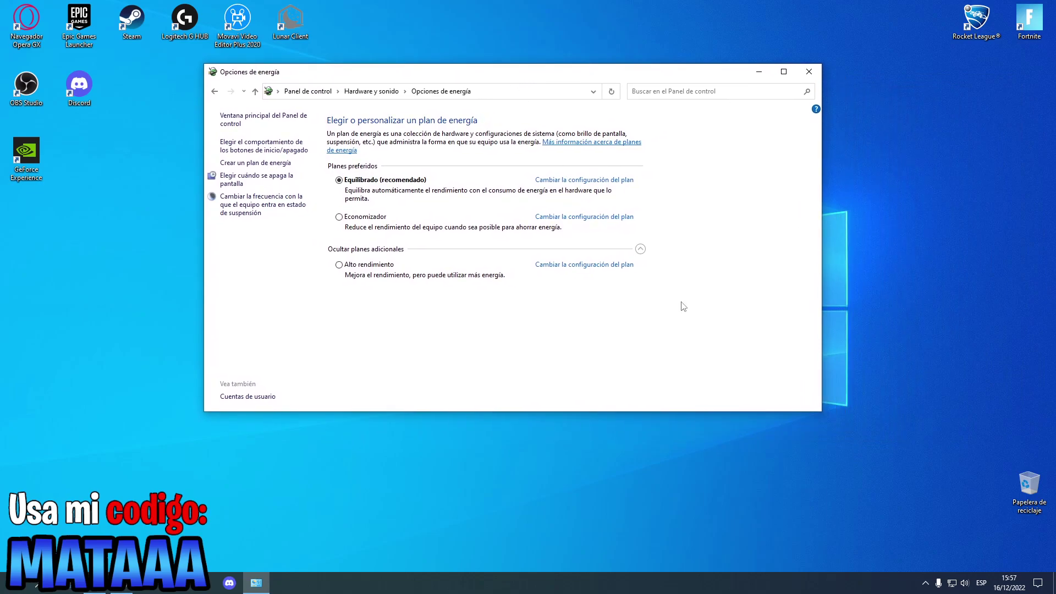
pyautogui.moveTo(822, 411); pyautogui.dragTo(956, 481)
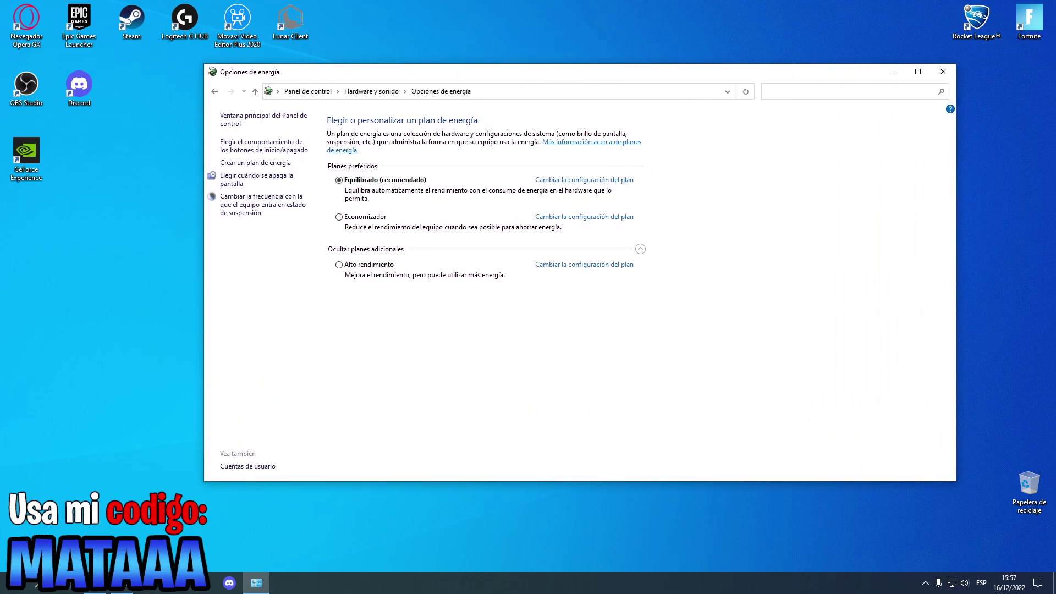
# Search Windows for "EDITAR PLAN" to locate Editar plan de energía, and dismiss the results
pyautogui.click(51, 590)
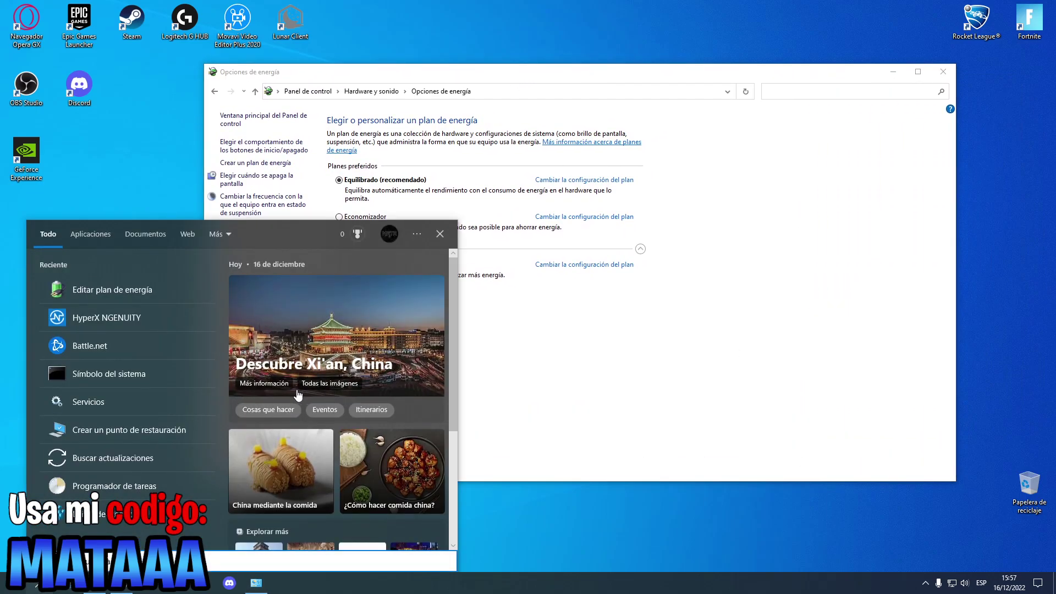
pyautogui.write('EDITAR PLAN')
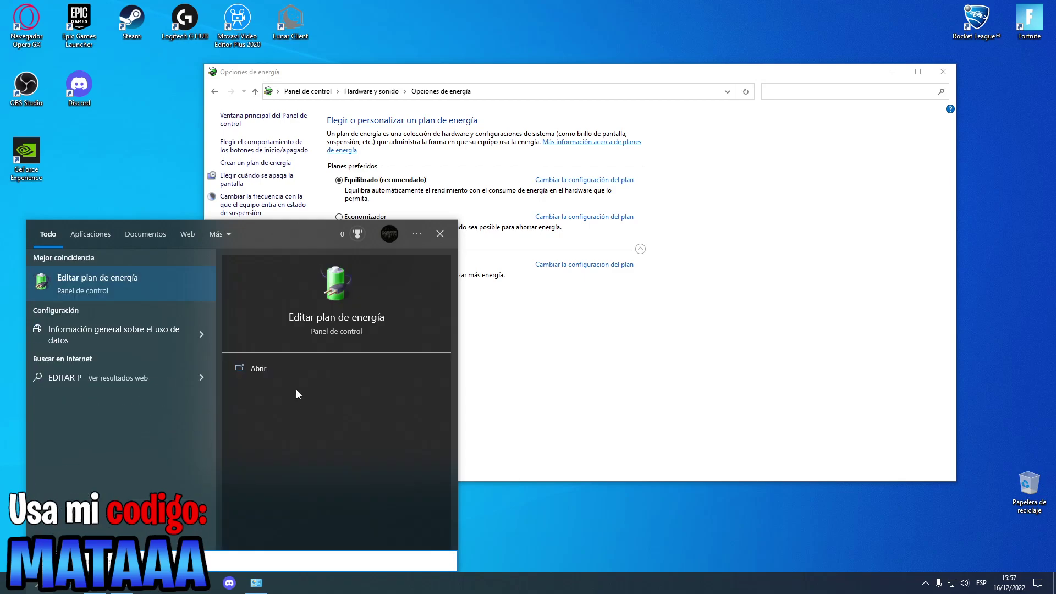
pyautogui.click(630, 348)
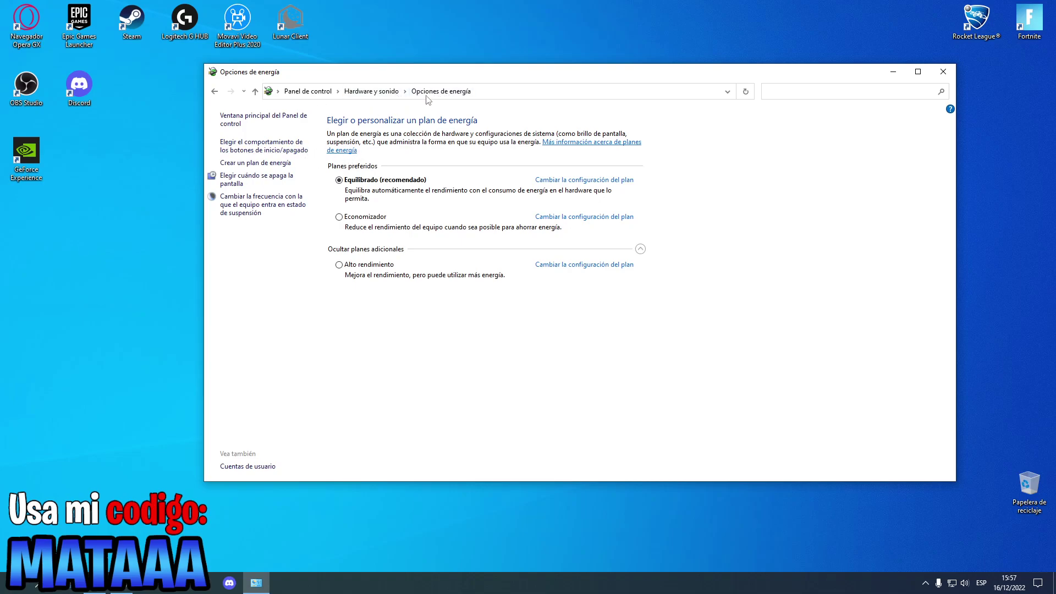
# View the Alto rendimiento plan's settings, return to Opciones de energía, and make Alto rendimiento the active power plan
pyautogui.click(570, 266)
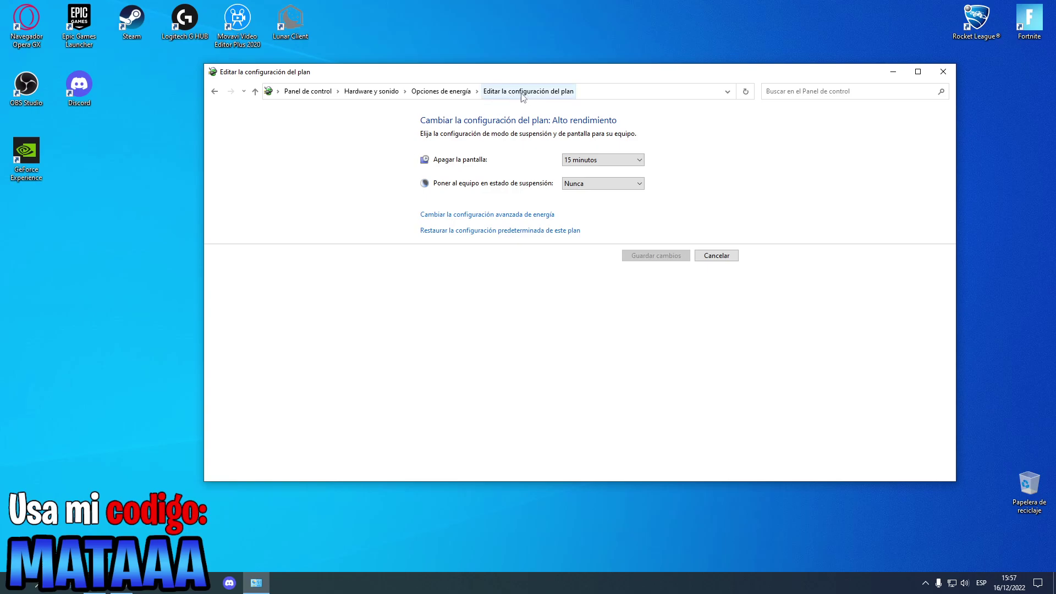
pyautogui.click(443, 99)
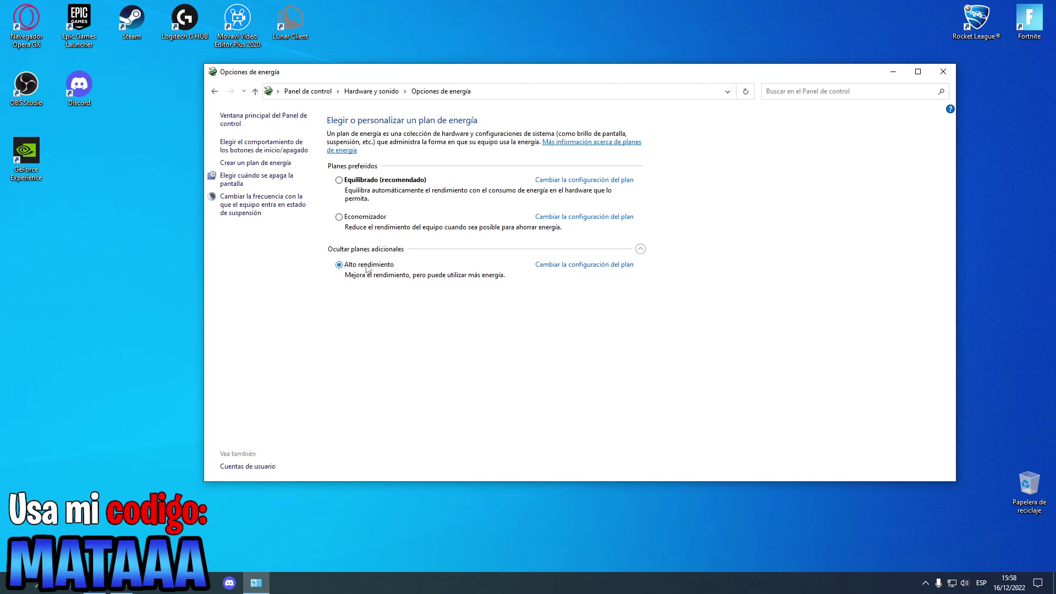
# Set the Alto rendimiento plan to turn off the display after 5 minutes and sleep after 20 minutes, and save the changes
pyautogui.click(584, 264)
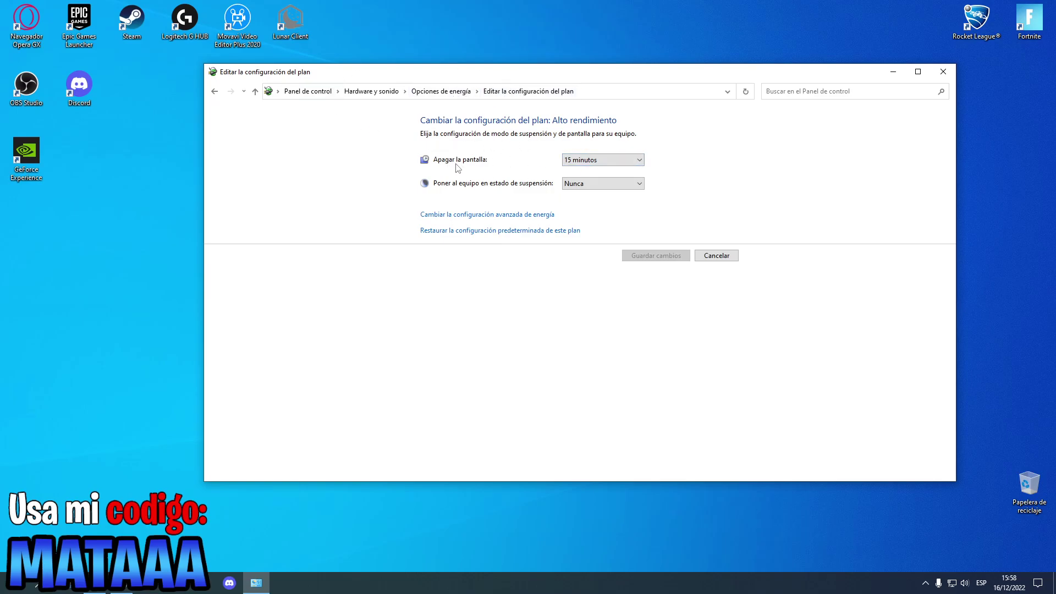
pyautogui.click(603, 163)
pyautogui.click(596, 195)
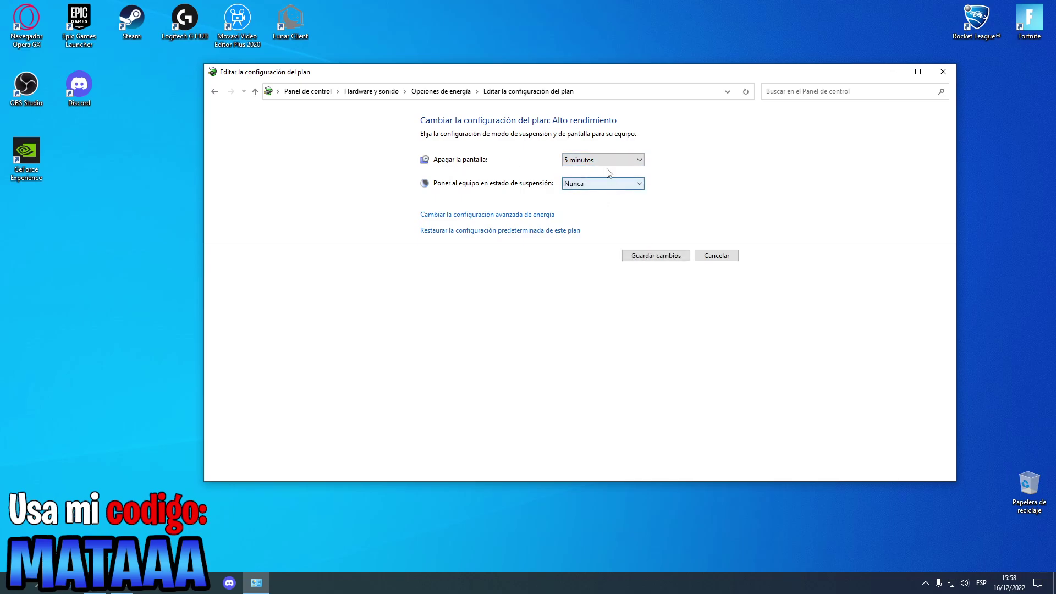
pyautogui.click(631, 185)
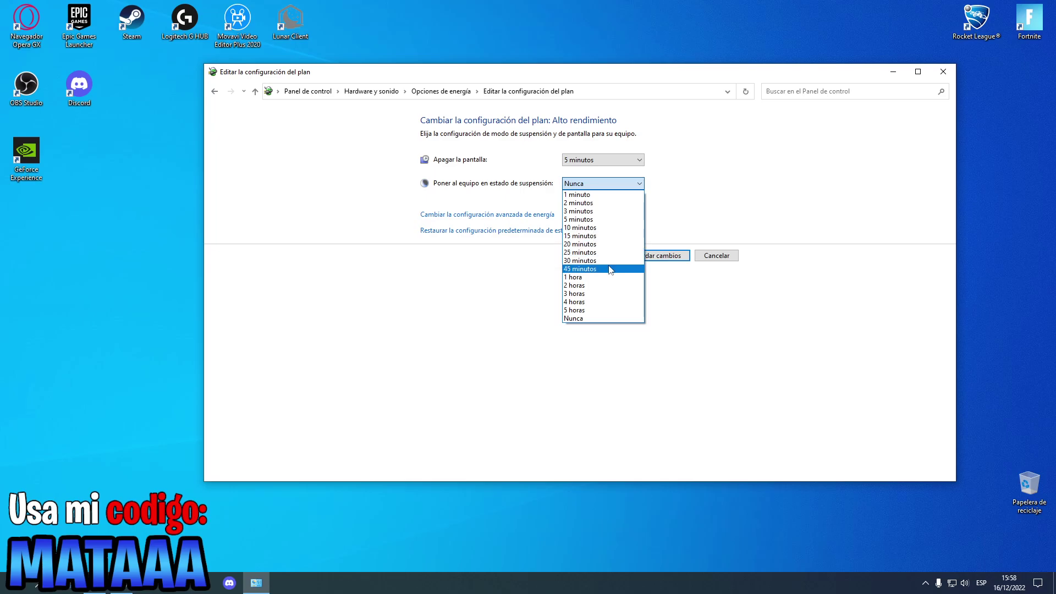
pyautogui.click(616, 244)
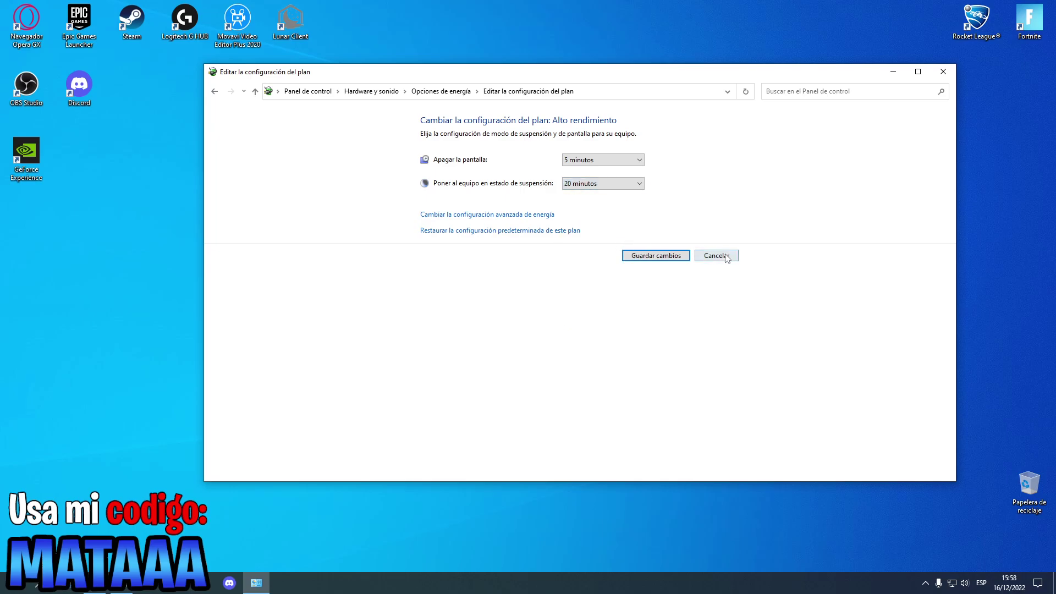
pyautogui.click(670, 257)
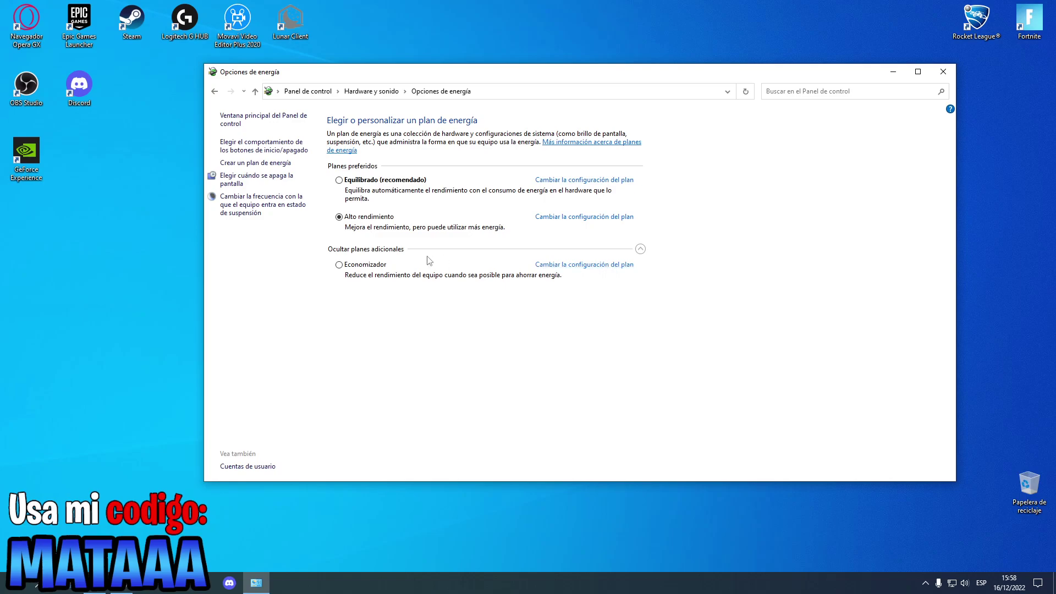
# Review the saved Alto rendimiento plan settings, leave them without changes, and close the Opciones de energía window
pyautogui.click(609, 219)
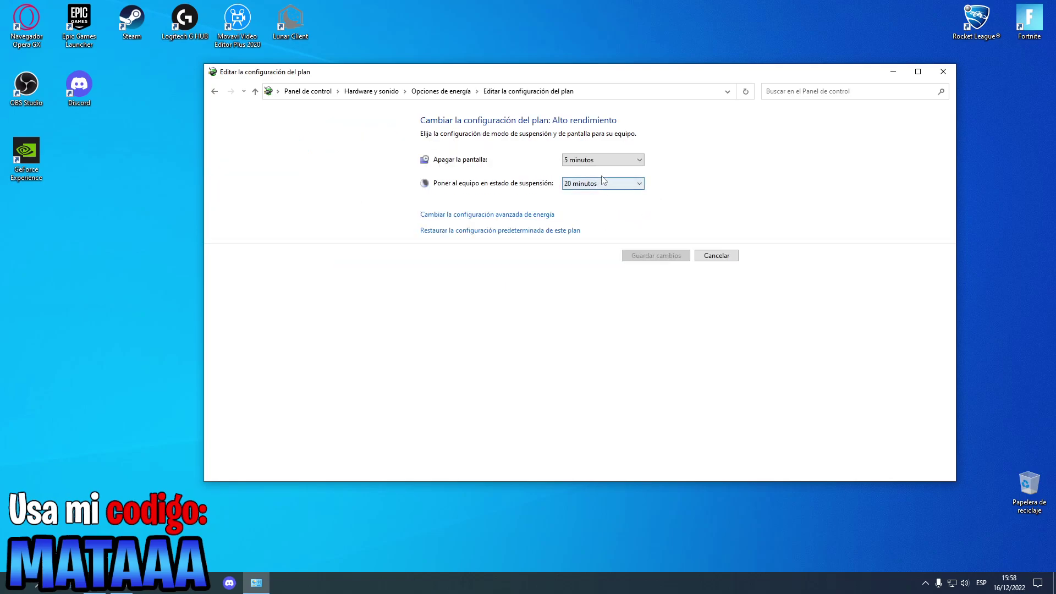
pyautogui.click(715, 256)
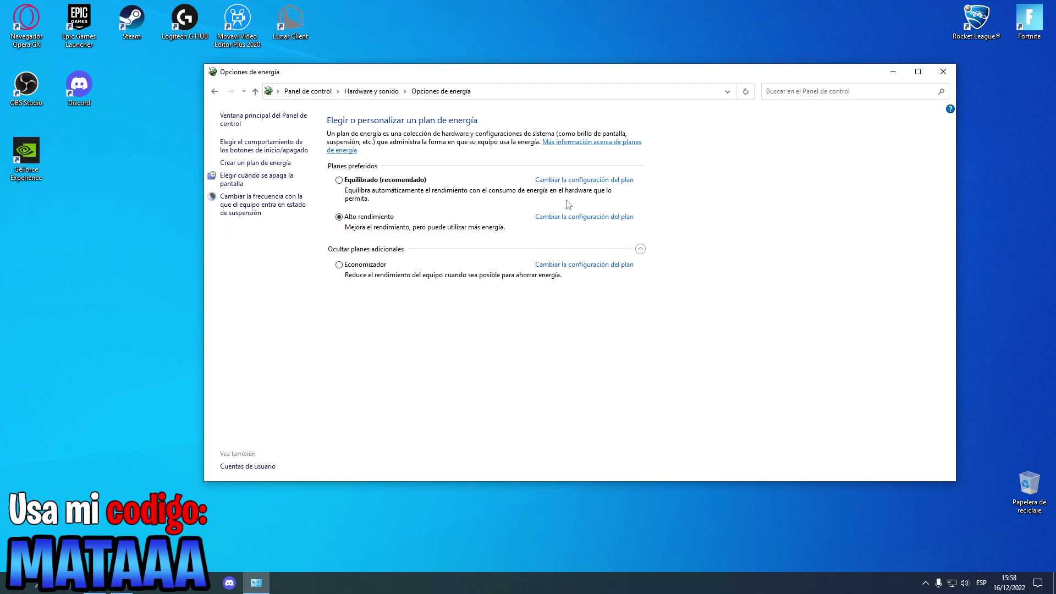
pyautogui.click(946, 80)
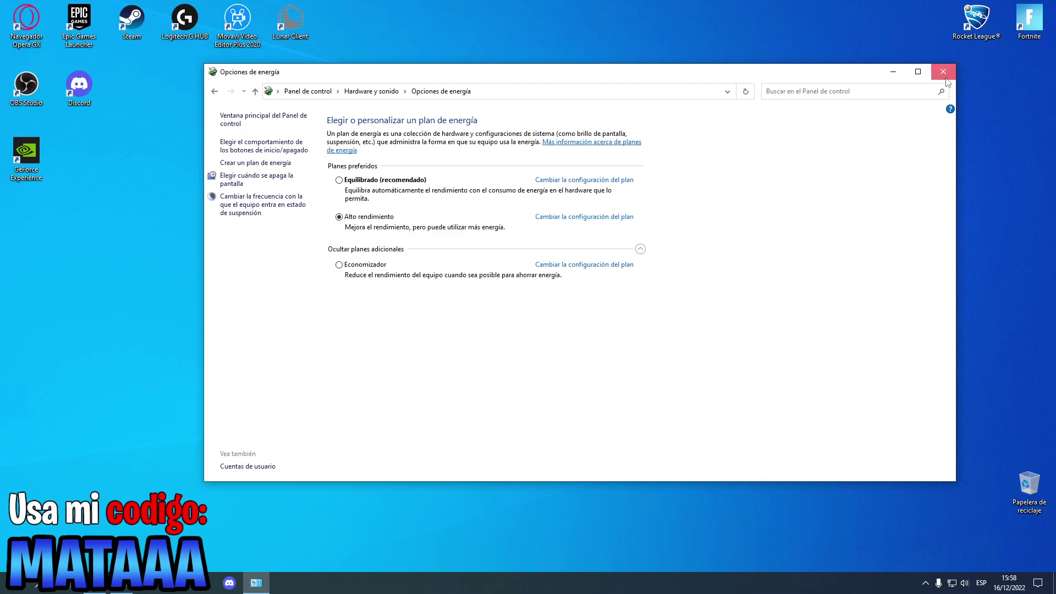